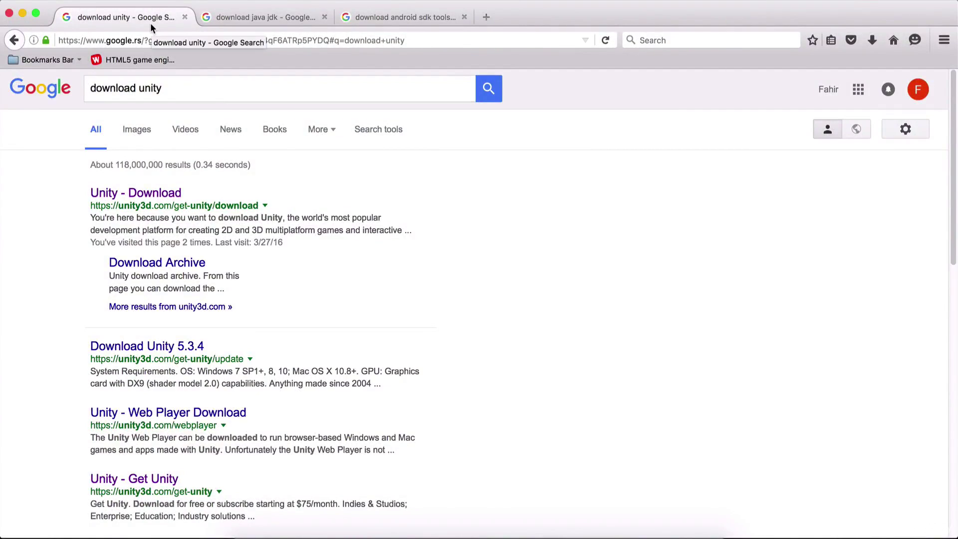
# Open the official Unity download page from the search results and go on to choose a Unity version.
pyautogui.click(188, 88)
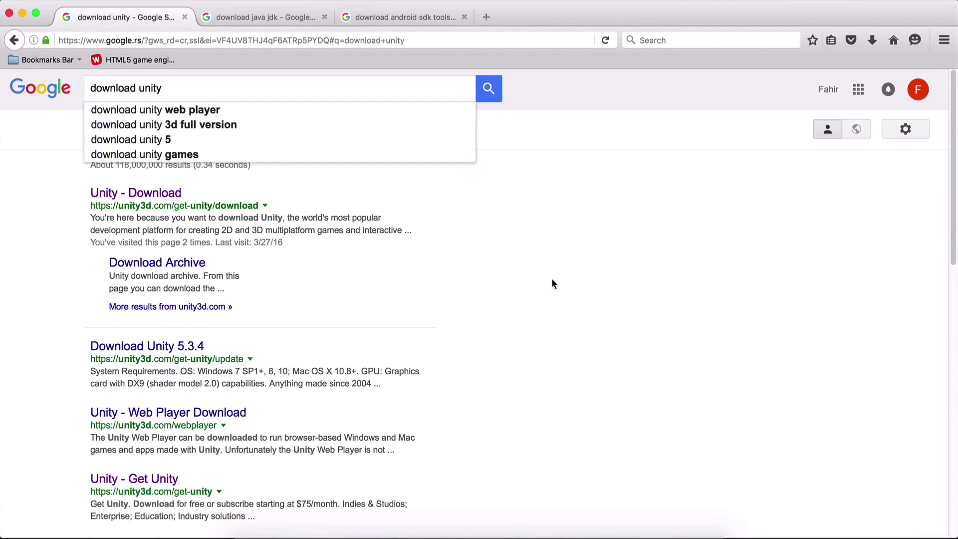
pyautogui.click(106, 194)
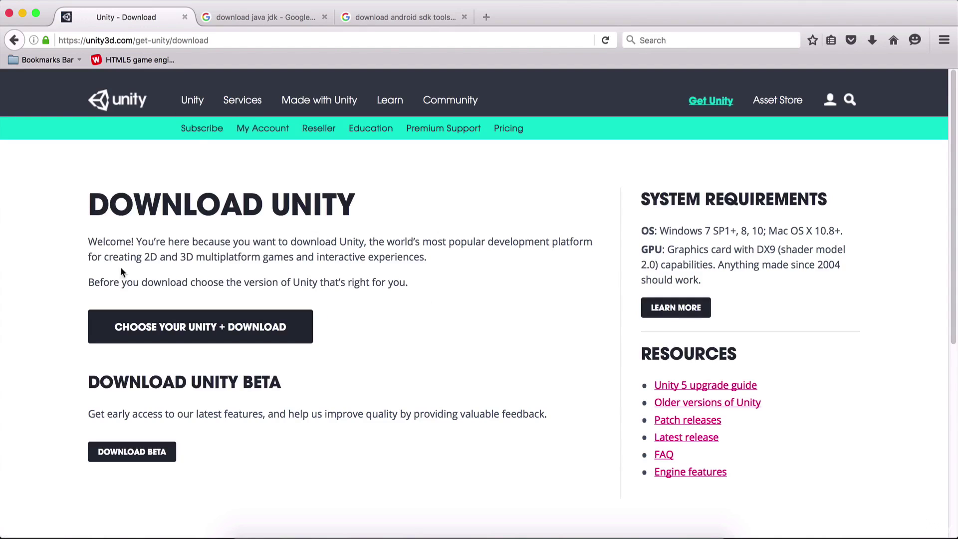
pyautogui.scroll(-2, 31, 271)
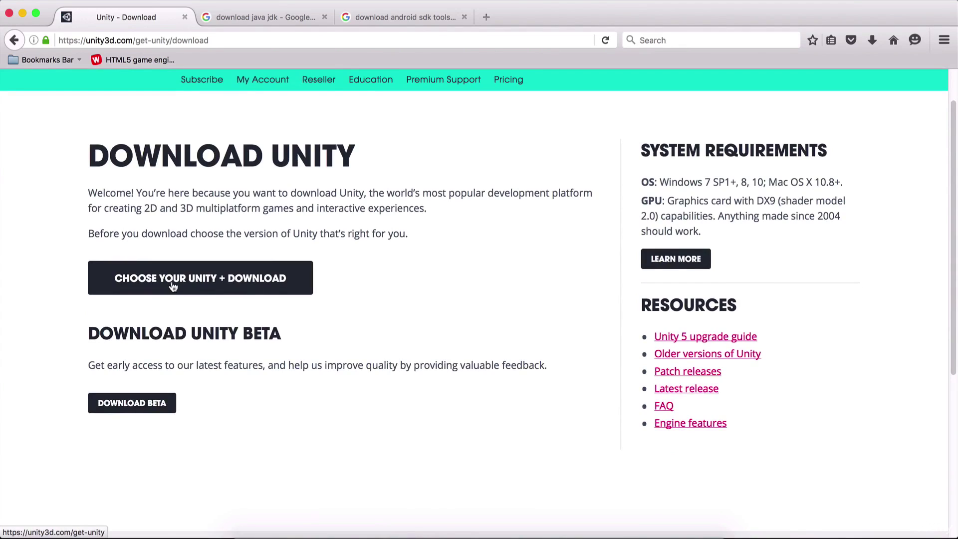
pyautogui.click(232, 276)
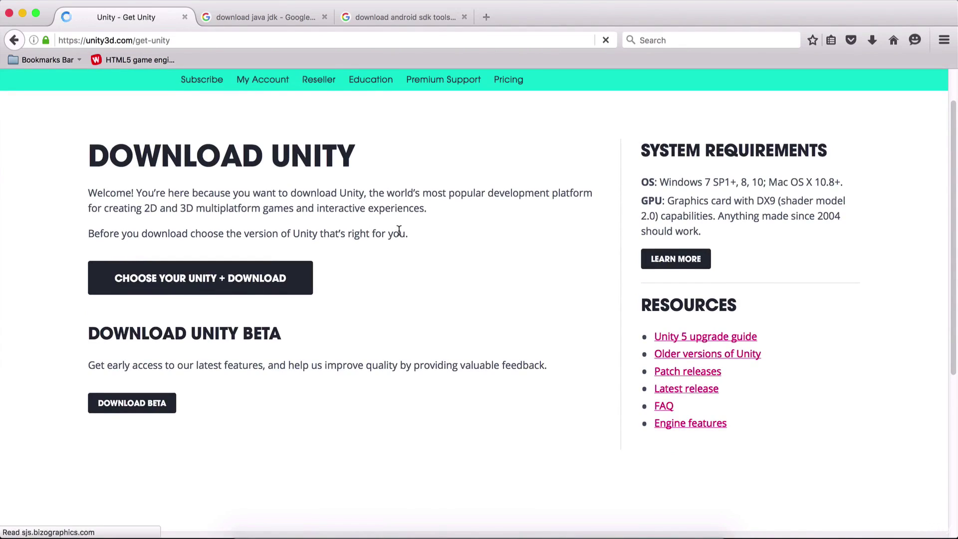
# Choose the free download of Unity Personal Edition from the edition comparison.
pyautogui.scroll(-2, 421, 323)
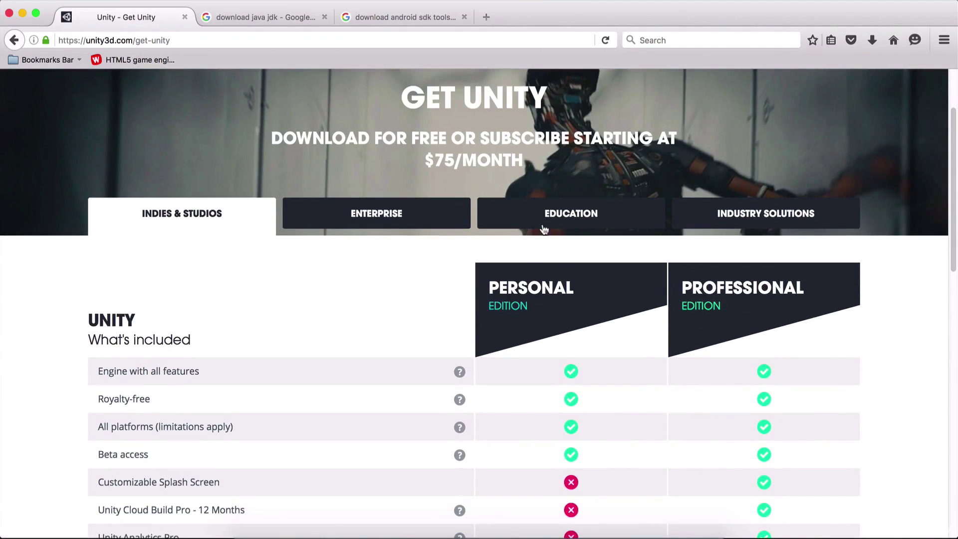
pyautogui.scroll(-5, 521, 309)
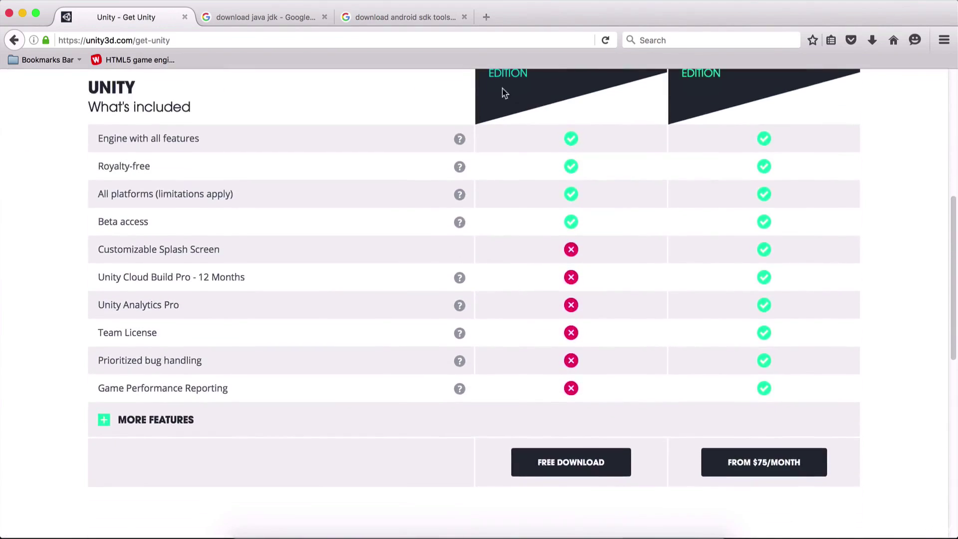
pyautogui.scroll(-1, 495, 208)
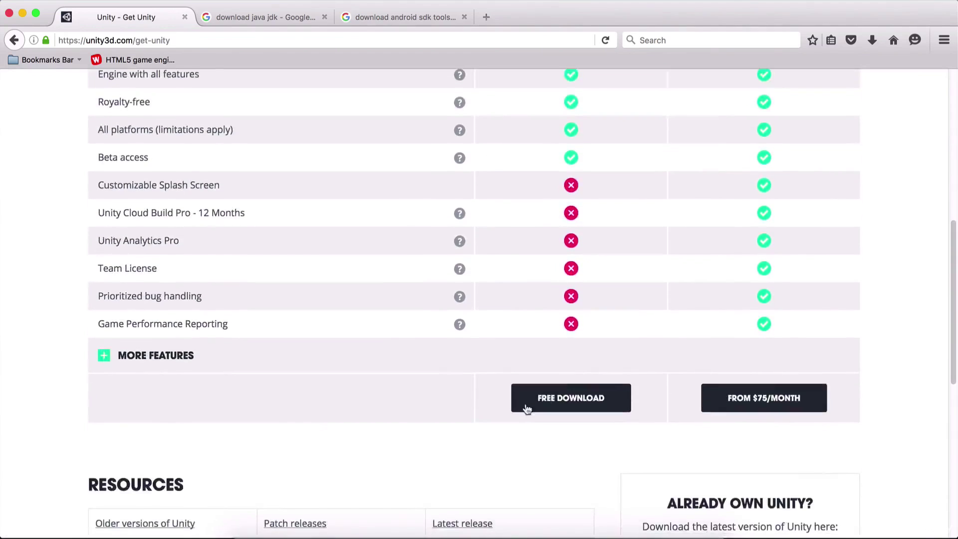
pyautogui.click(546, 399)
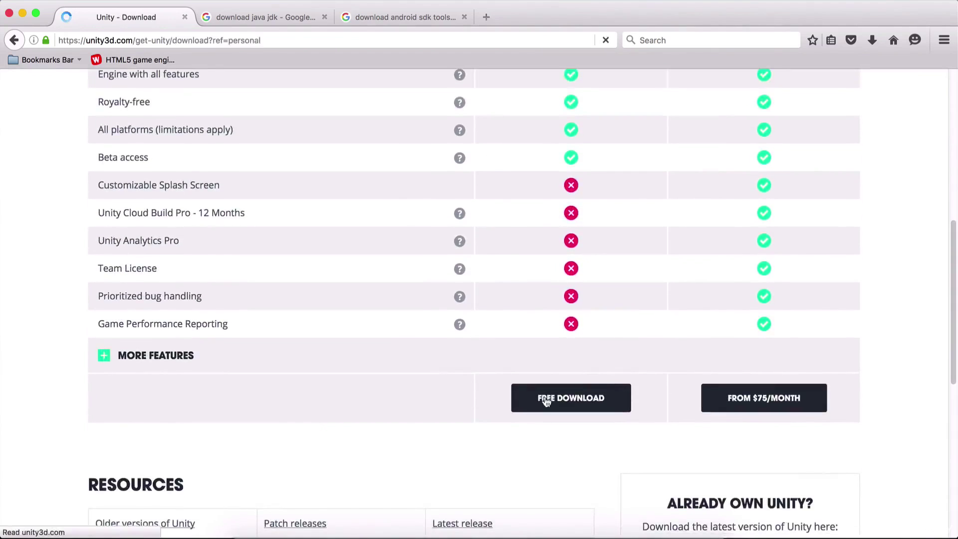
# Download the Unity 5.3.4 installer for Mac OS X and save UnityDownloadAssistant-5.3.4f1.dmg.
pyautogui.scroll(-1, 230, 299)
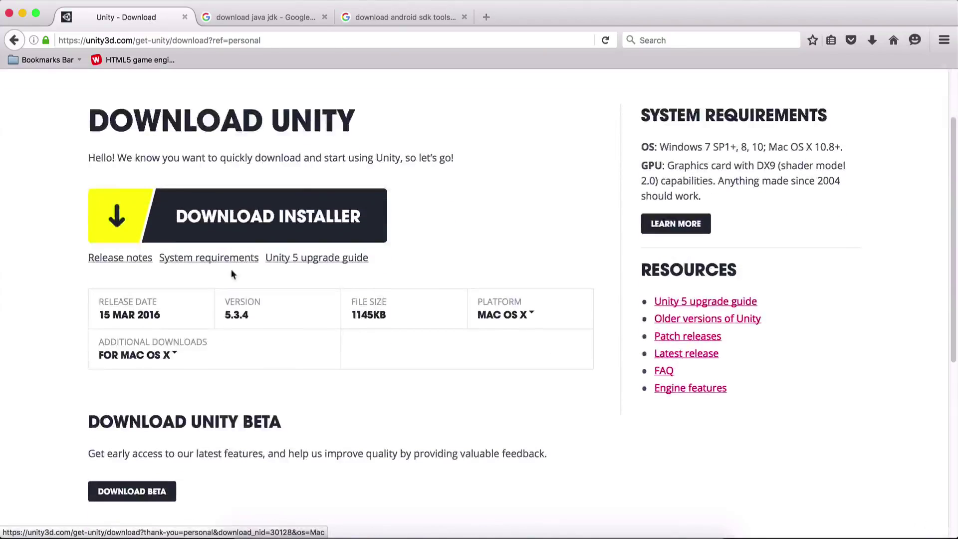
pyautogui.click(240, 222)
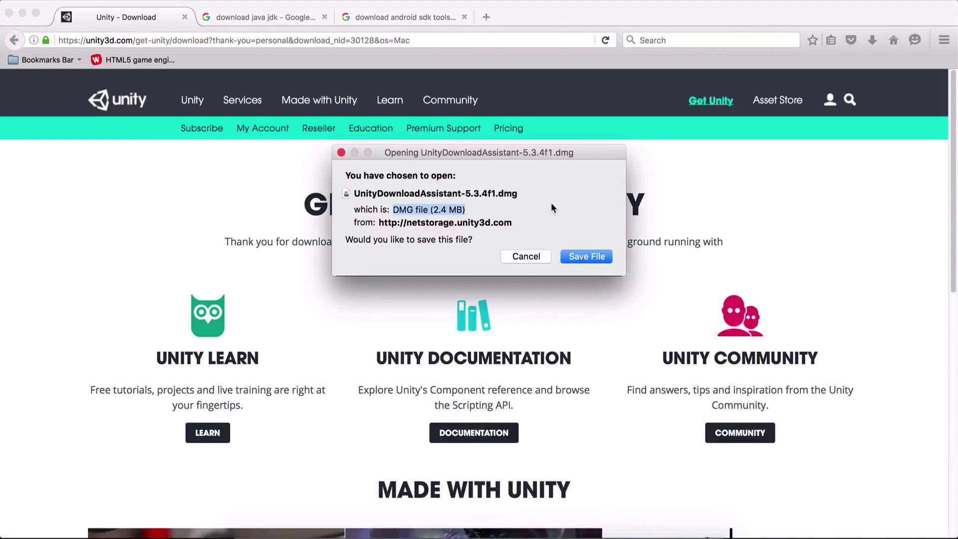
pyautogui.click(579, 255)
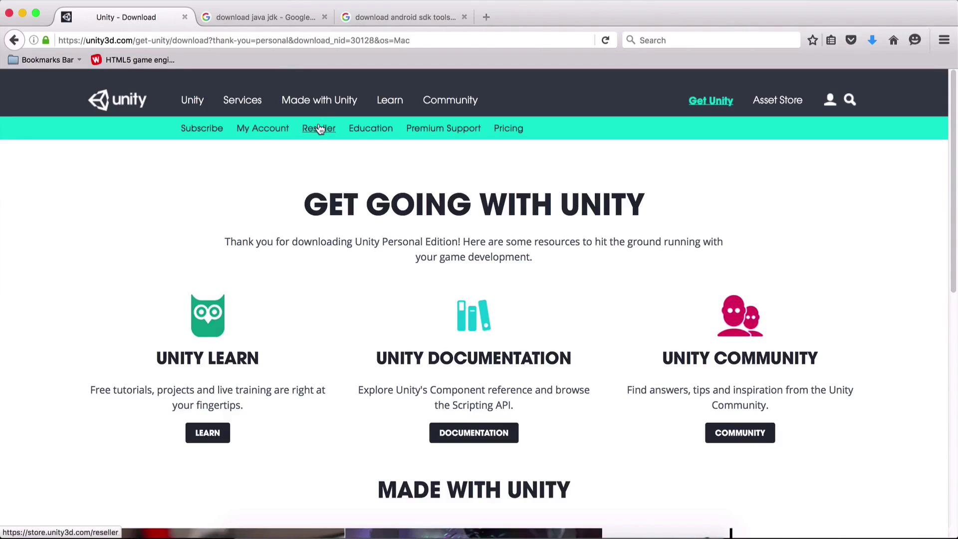
# Open the downloaded UnityDownloadAssistant-5.3.4f1.dmg and launch Unity Download Assistant, allowing the application from the Internet to open.
pyautogui.click(605, 531)
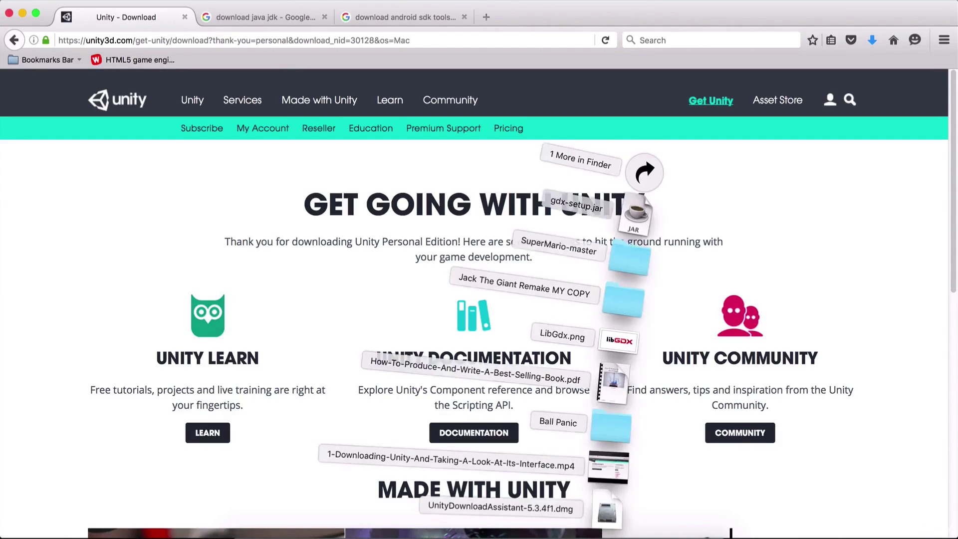
pyautogui.click(605, 519)
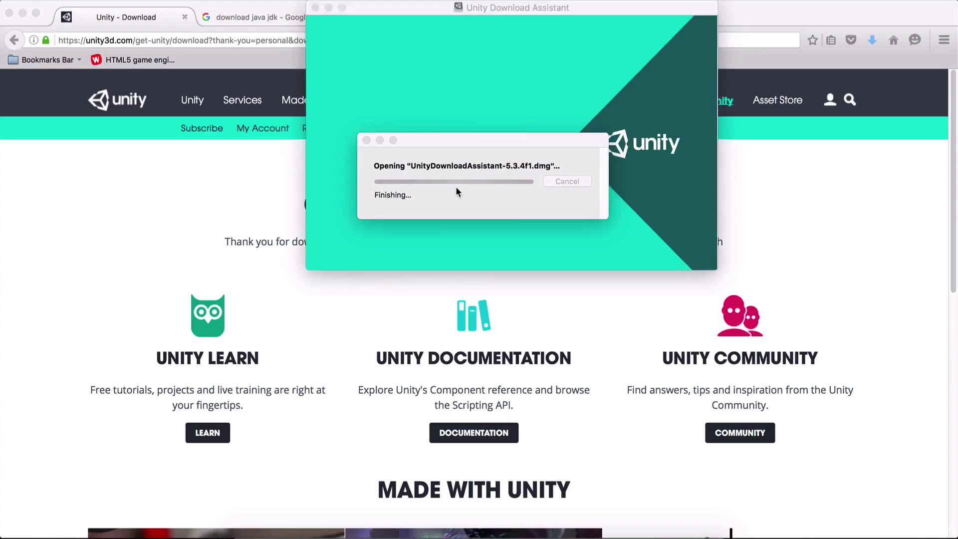
pyautogui.moveTo(511, 8); pyautogui.dragTo(402, 50)
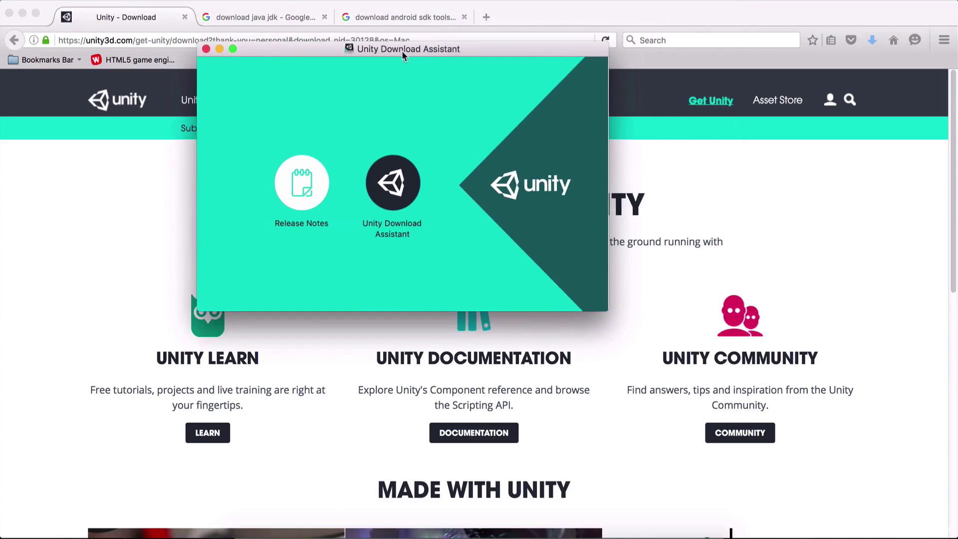
pyautogui.click(395, 196)
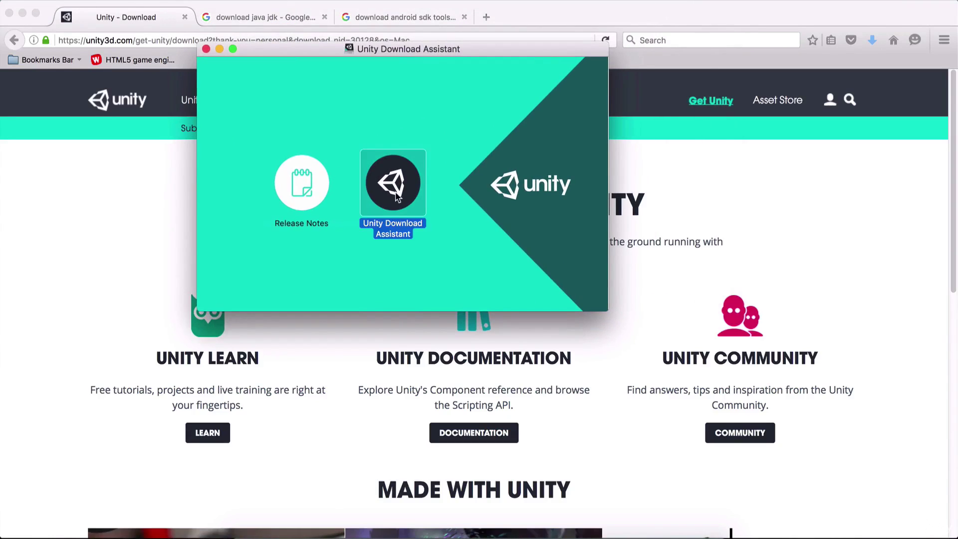
pyautogui.doubleClick(395, 196)
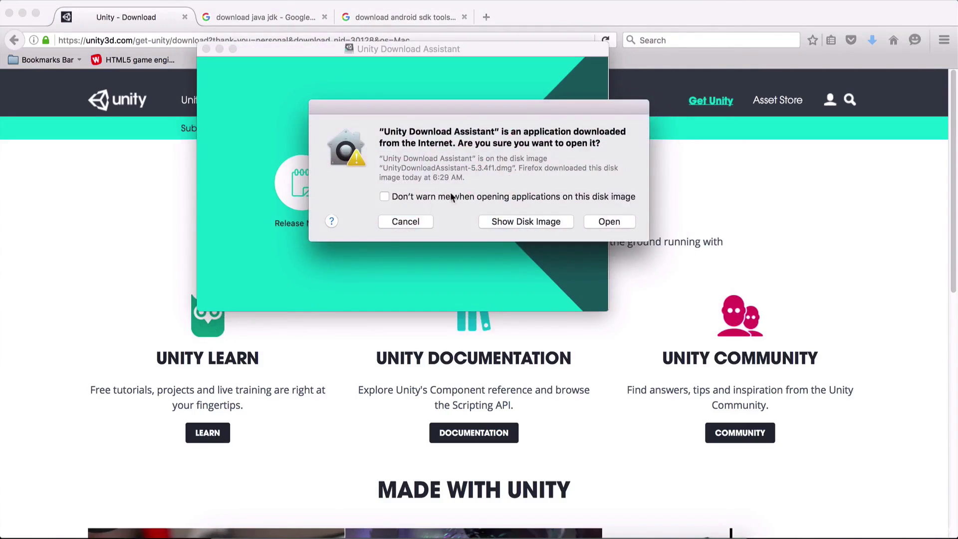
pyautogui.click(609, 222)
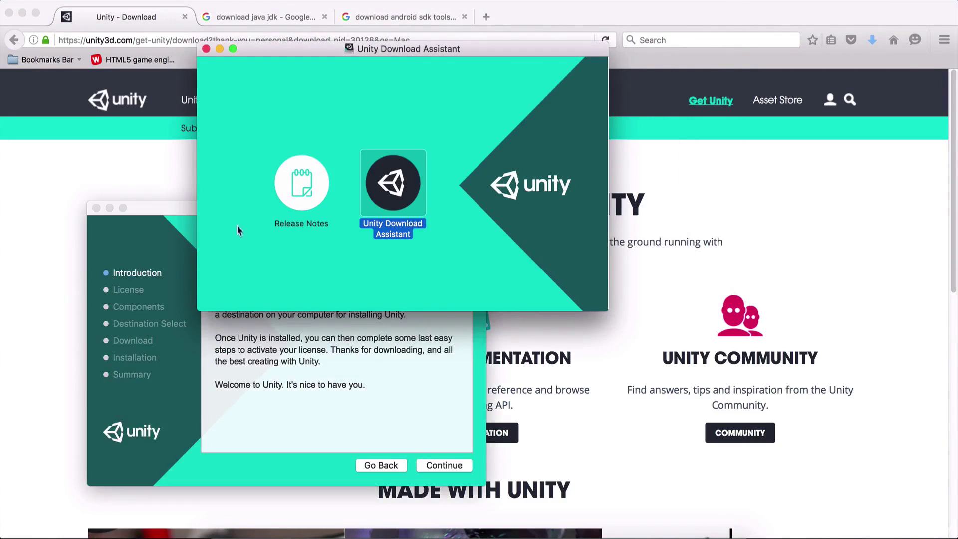
# Accept the Unity software license agreement and add Android Build Support to the components to install.
pyautogui.click(174, 210)
pyautogui.moveTo(208, 208); pyautogui.dragTo(323, 81)
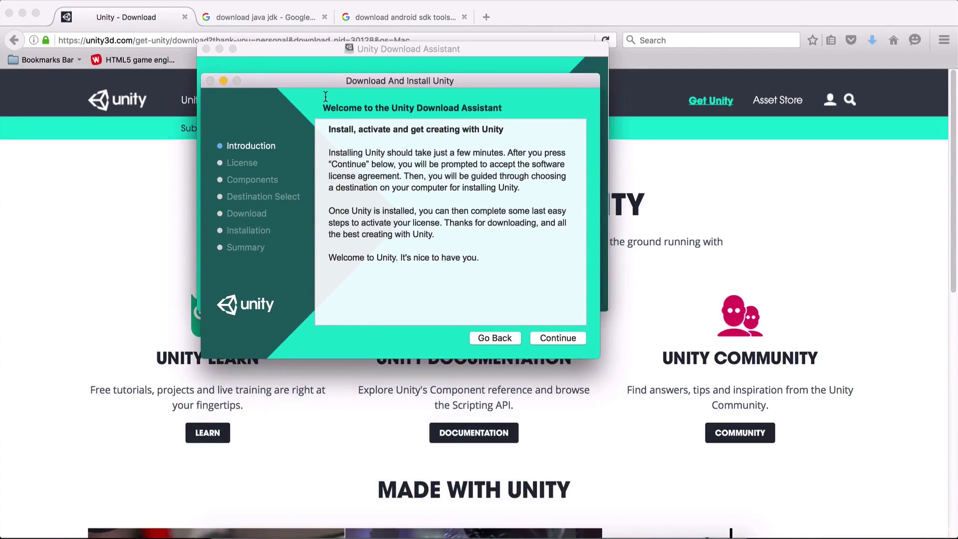
pyautogui.click(549, 338)
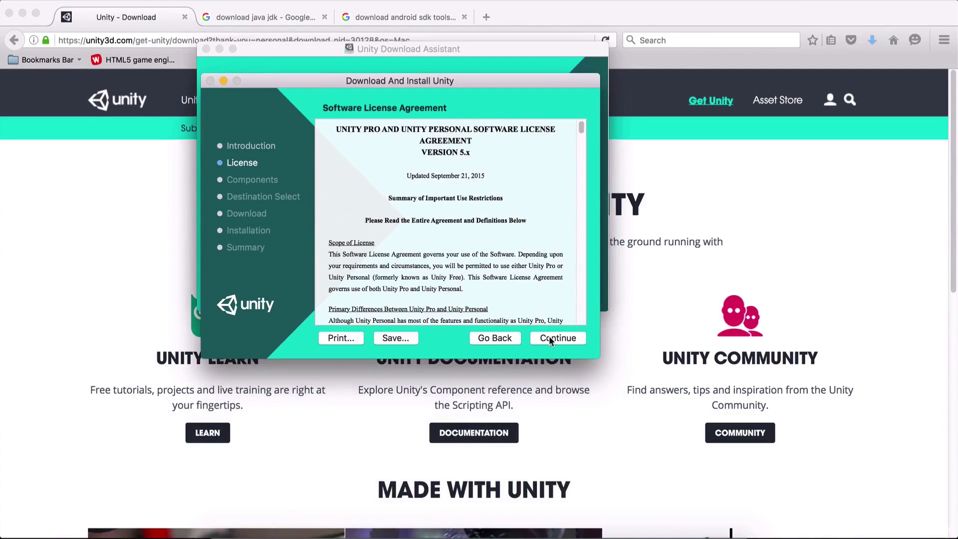
pyautogui.click(549, 338)
pyautogui.click(497, 186)
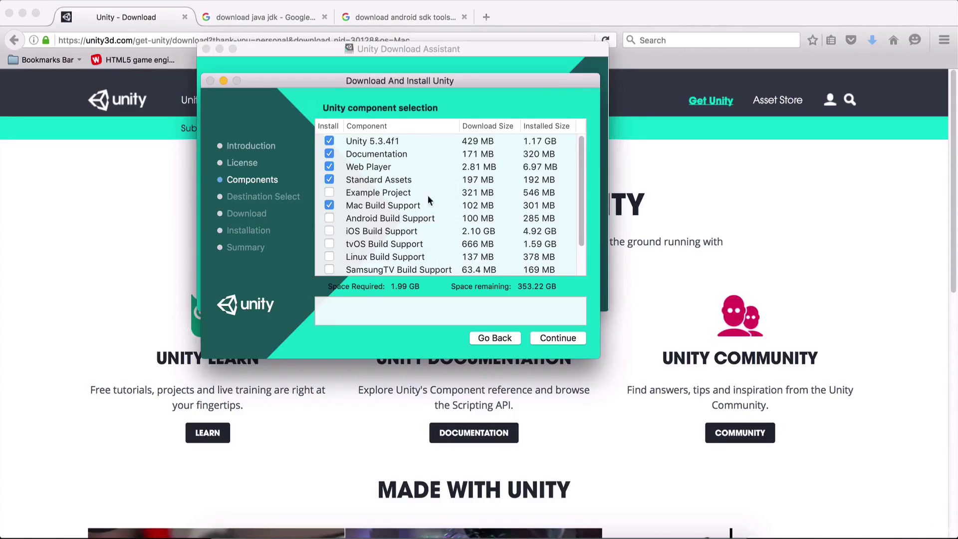
pyautogui.click(329, 218)
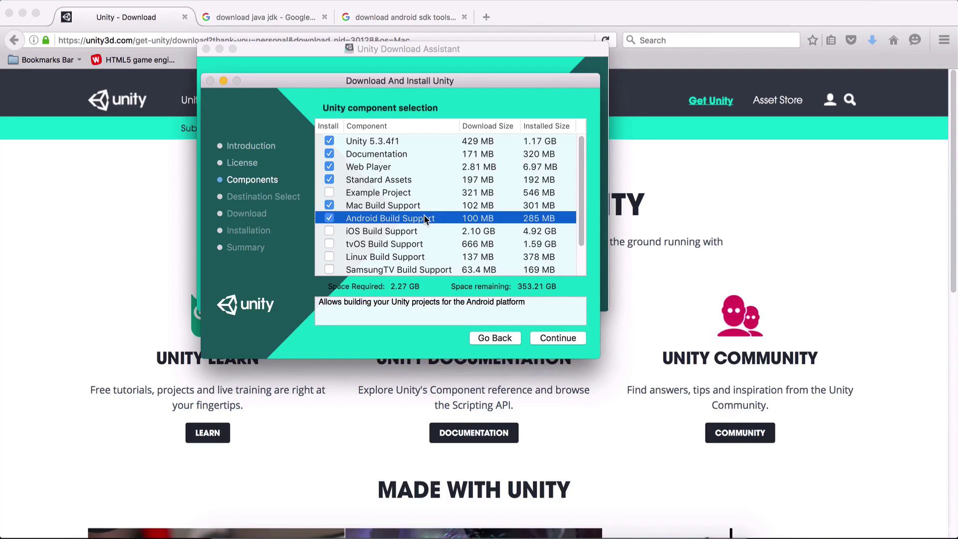
# Back out of the Unity installation, quit the installer and close the Download Assistant disk image window.
pyautogui.click(487, 341)
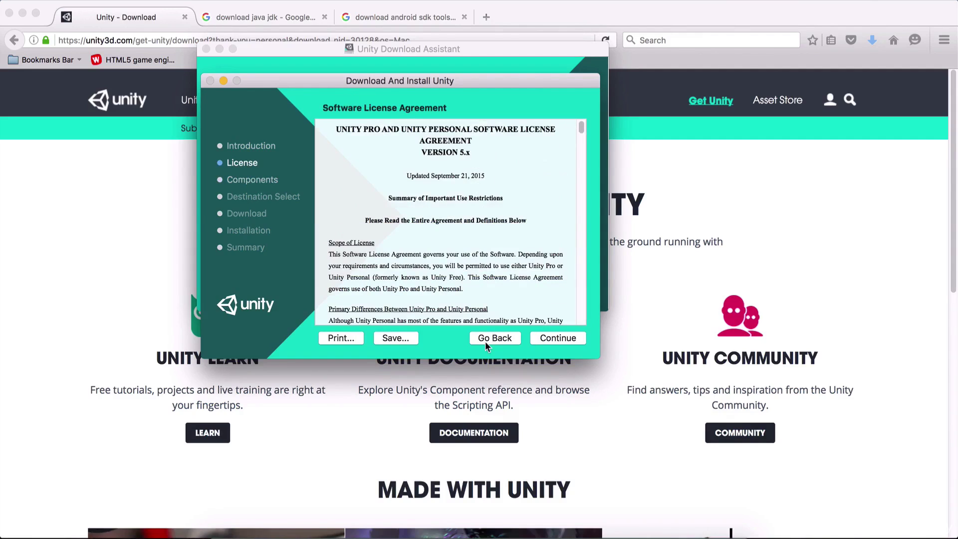
pyautogui.click(487, 340)
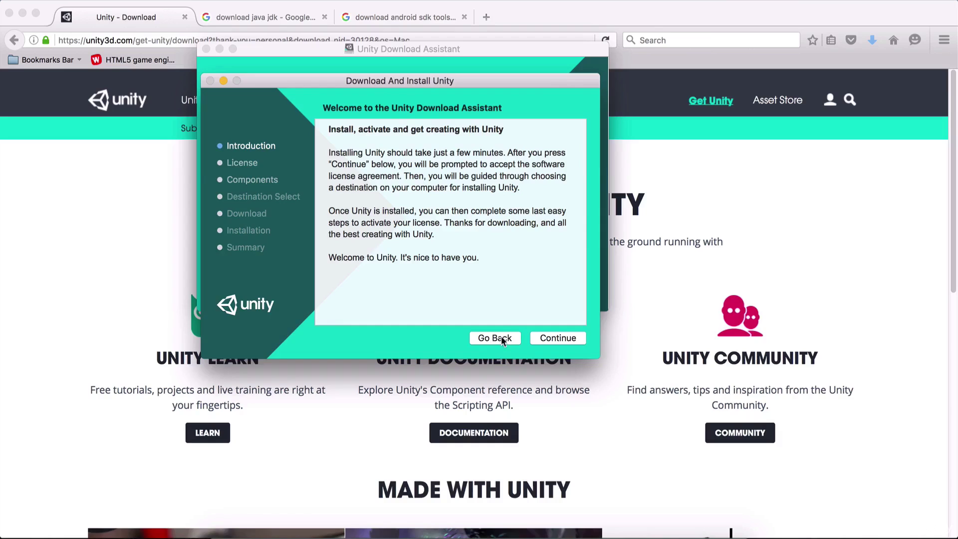
pyautogui.press('super+q')
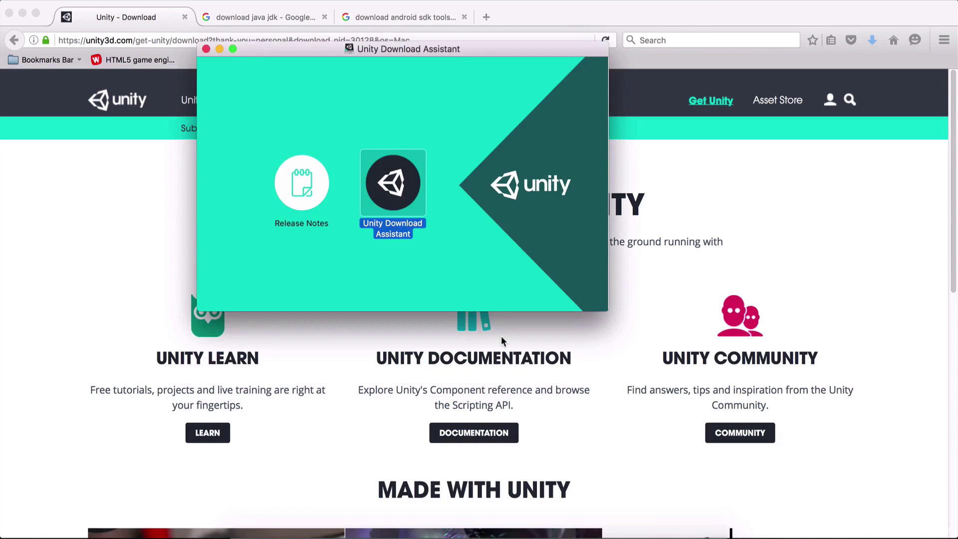
pyautogui.click(205, 49)
pyautogui.click(161, 183)
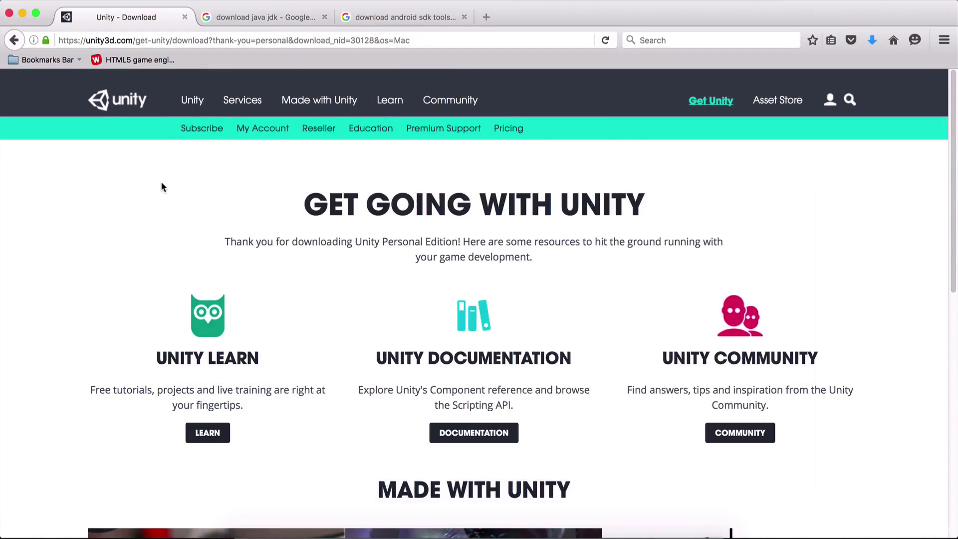
# Switch to the "download java jdk" search results and open the Java SE Development Kit 8 downloads page.
pyautogui.click(261, 16)
pyautogui.click(222, 96)
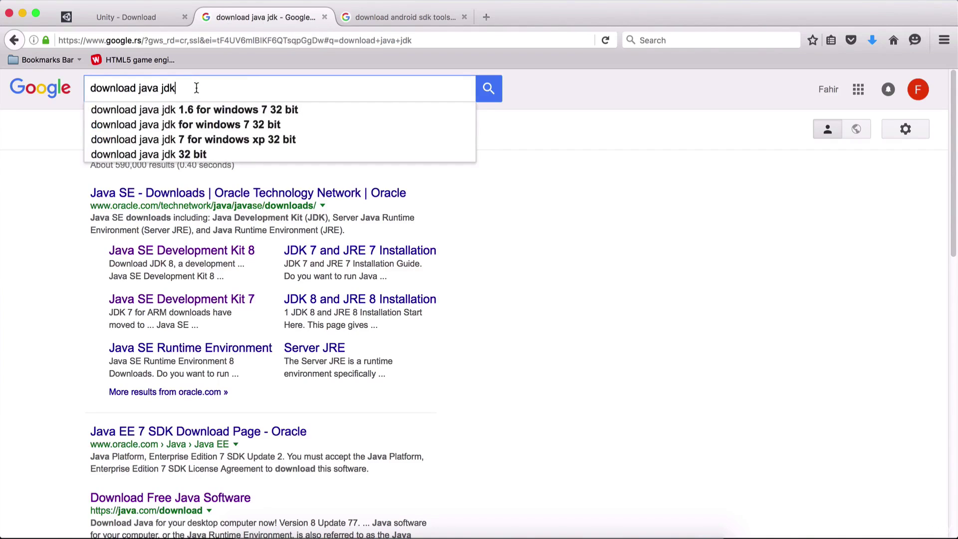
pyautogui.moveTo(175, 91); pyautogui.dragTo(91, 89)
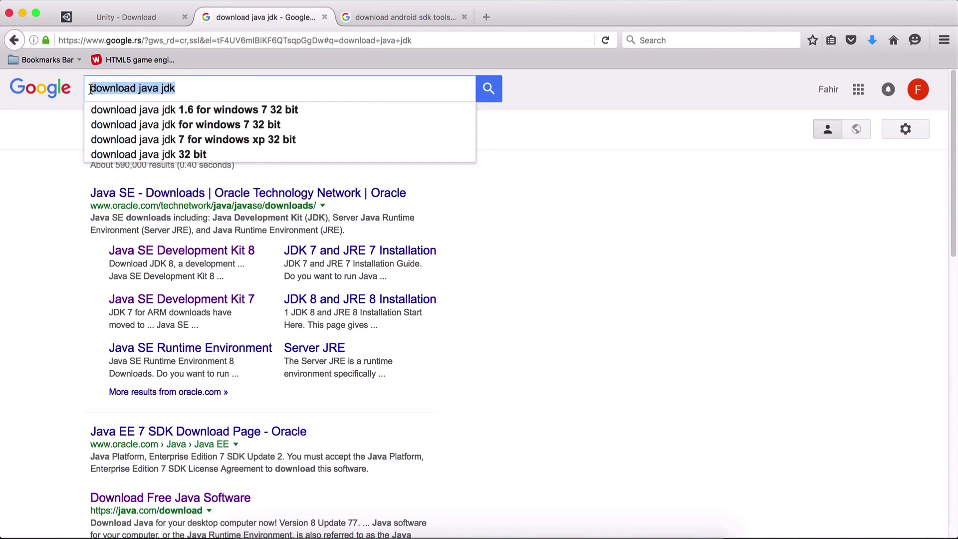
pyautogui.click(46, 198)
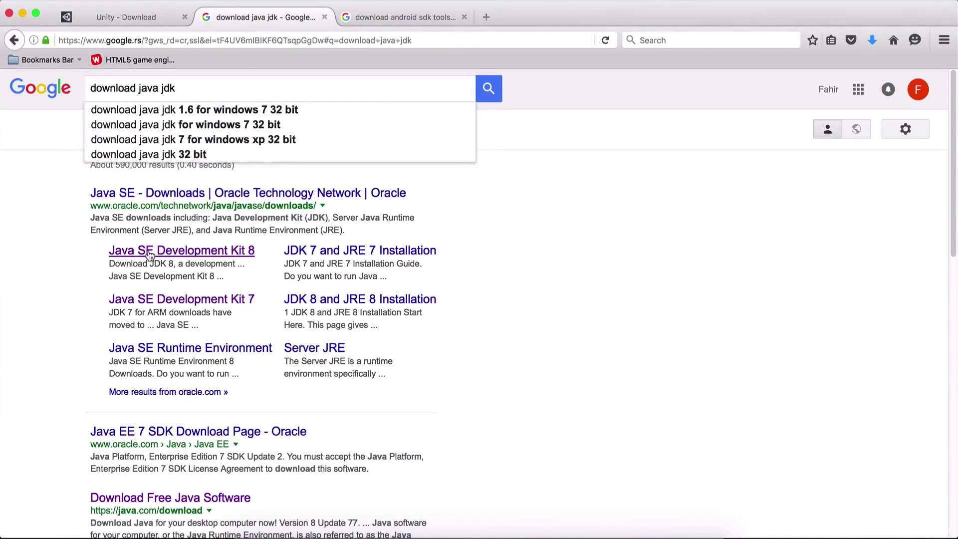
pyautogui.click(235, 252)
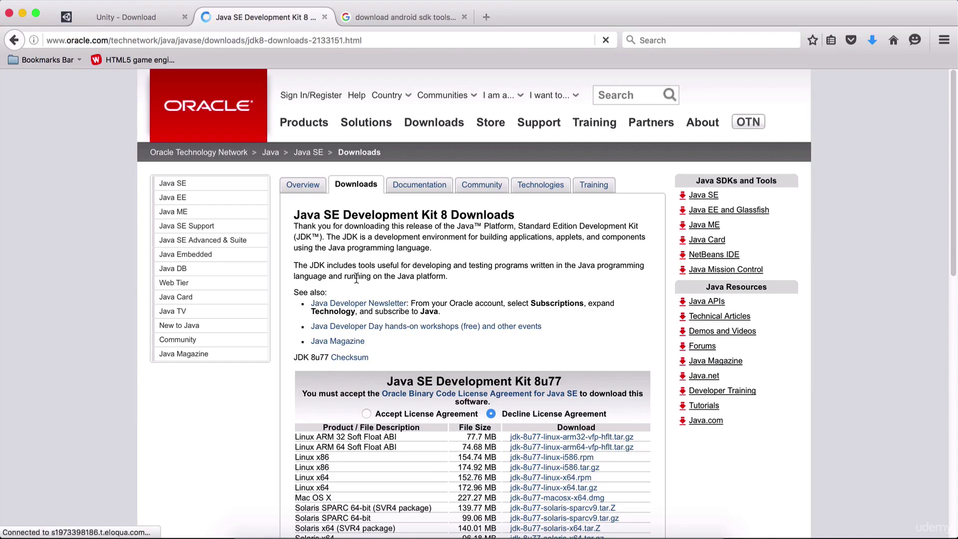
# Examine the Java SE Development Kit 8u77 download list for the files offered per operating system.
pyautogui.scroll(-4, 332, 278)
pyautogui.scroll(-3, 205, 426)
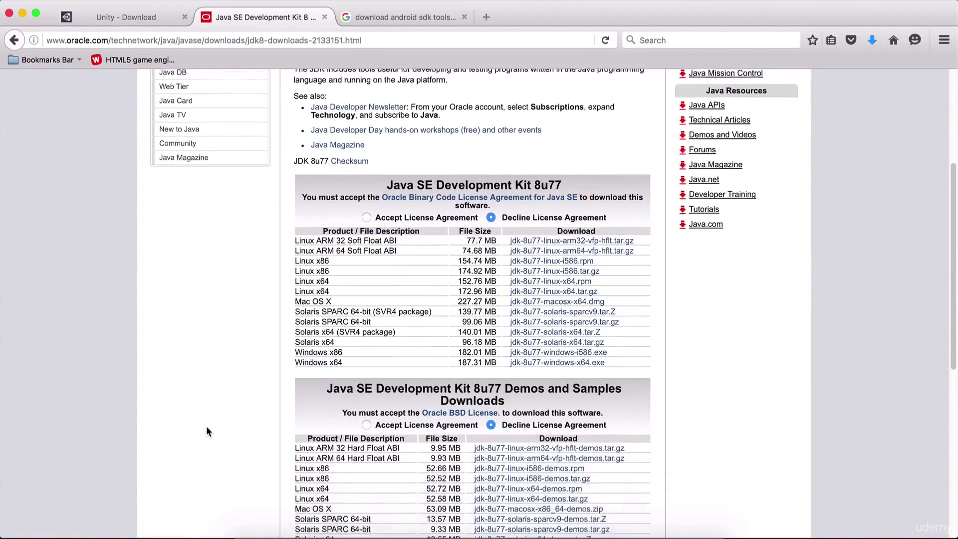
pyautogui.scroll(-2, 199, 310)
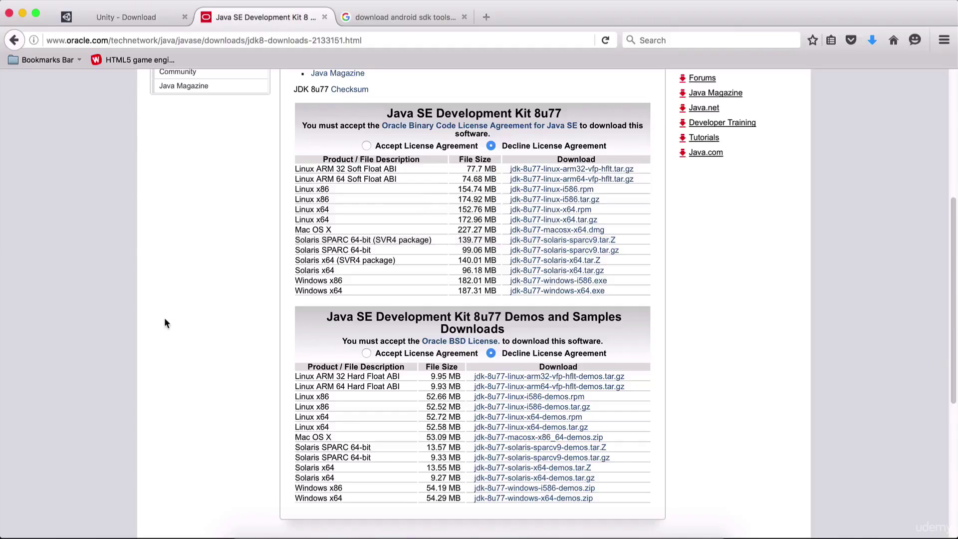
pyautogui.scroll(-1, 166, 323)
pyautogui.scroll(1, 207, 274)
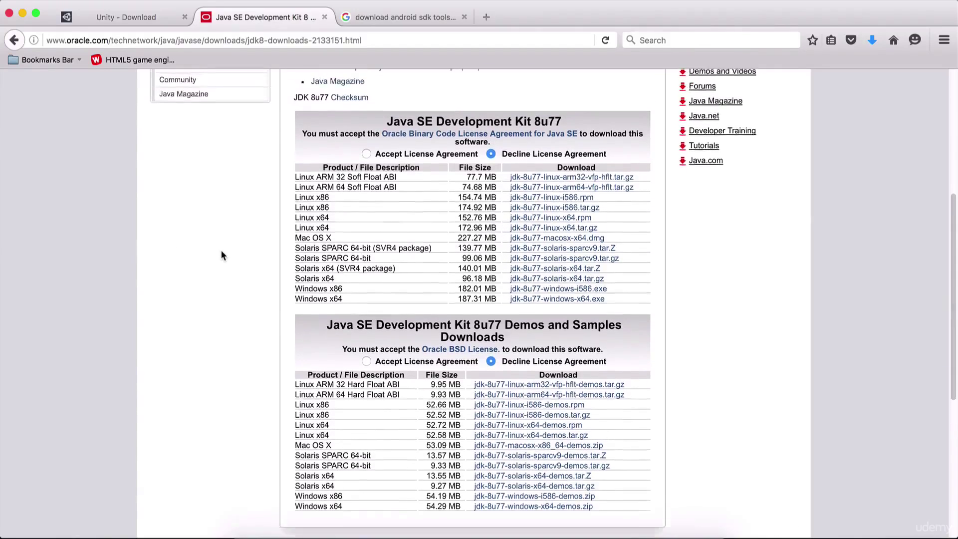
pyautogui.scroll(1, 223, 256)
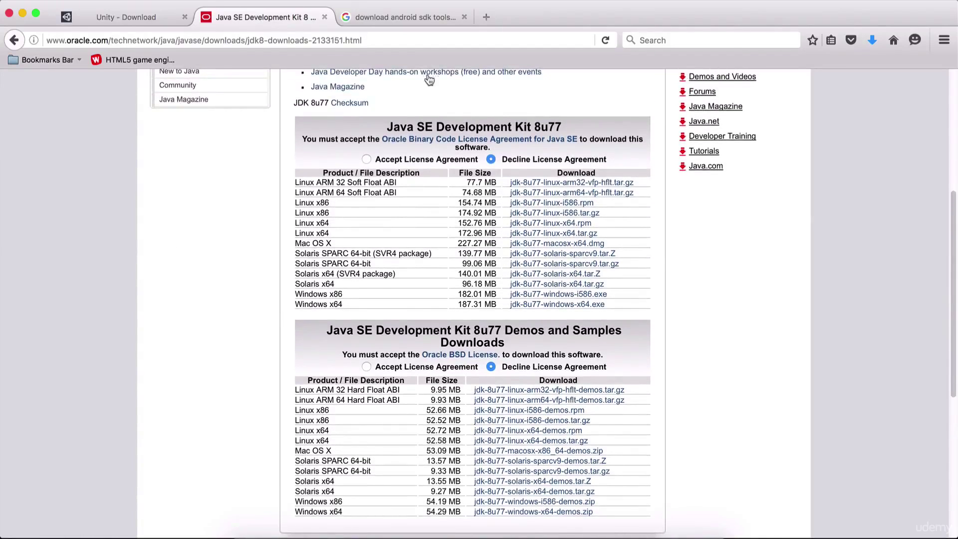
# Switch to the "download android sdk tools" search results and open the Android Studio page on android.com.
pyautogui.click(382, 20)
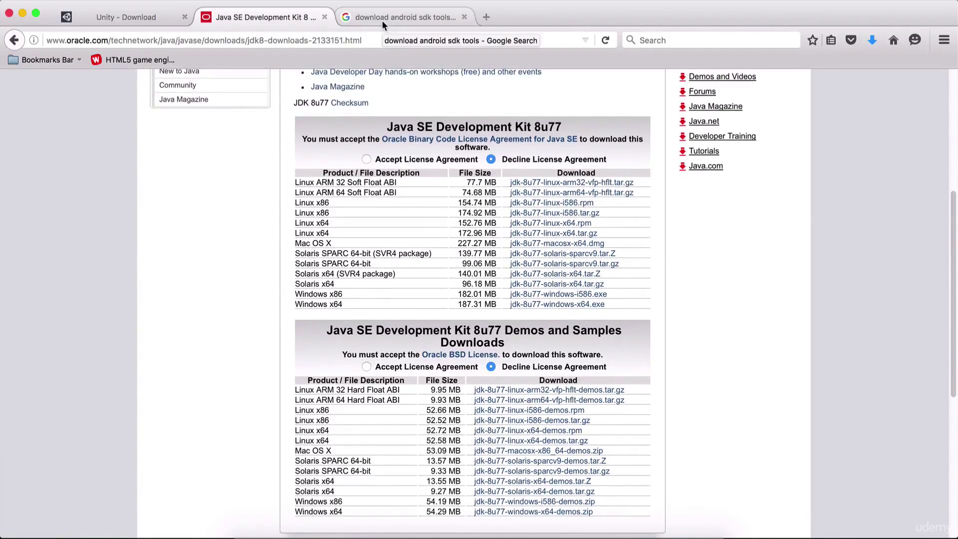
pyautogui.click(267, 95)
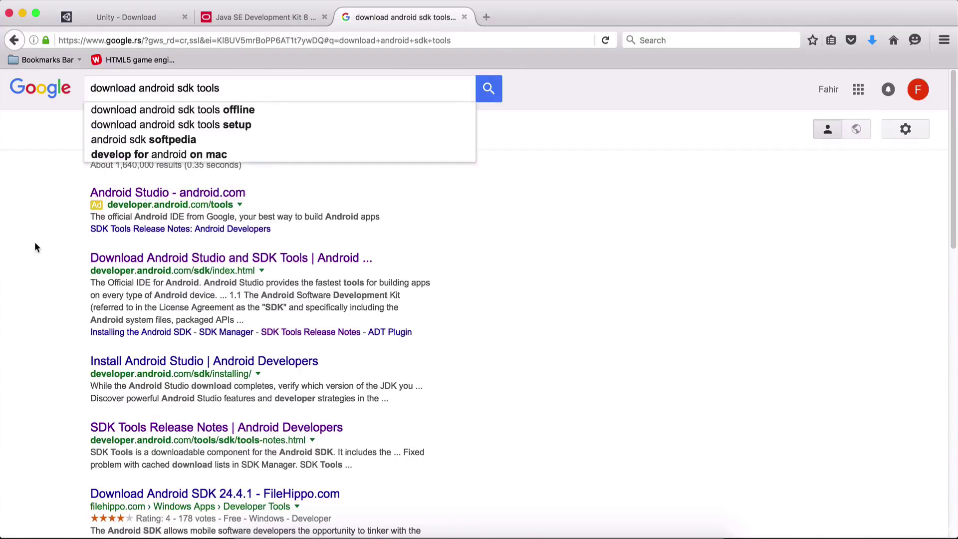
pyautogui.click(145, 195)
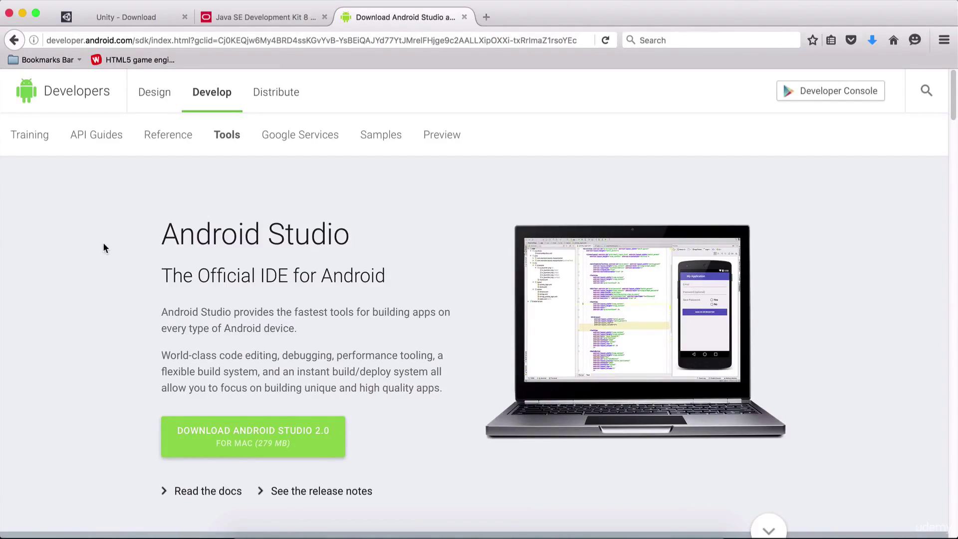
# Examine the Android Studio package and command line SDK tools download tables for the files offered per platform.
pyautogui.scroll(-20, 104, 248)
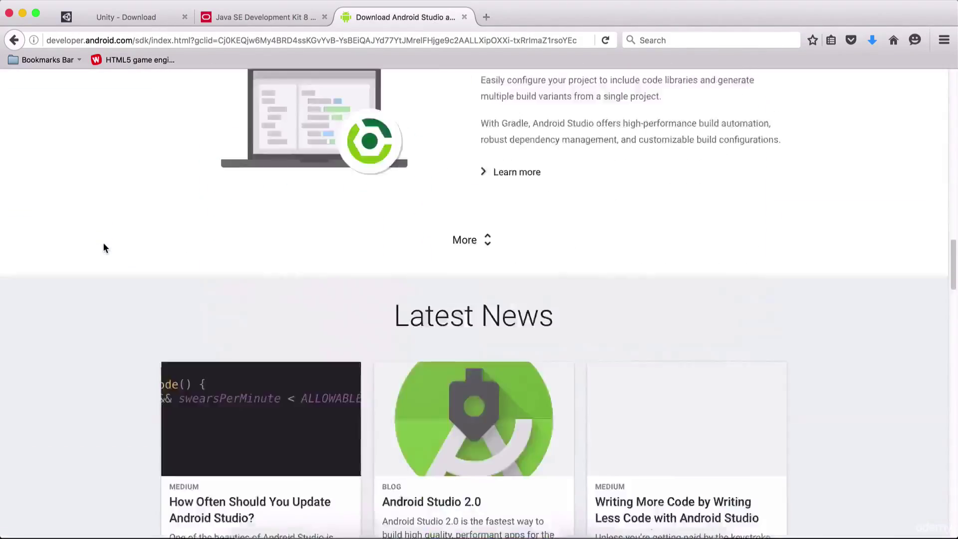
pyautogui.scroll(-20, 104, 247)
pyautogui.scroll(-10, 104, 248)
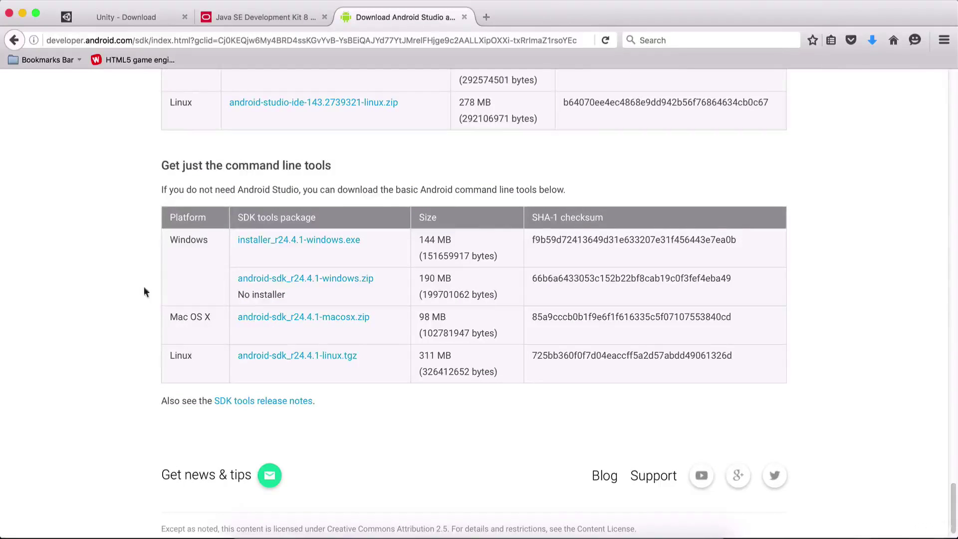
pyautogui.scroll(5, 145, 292)
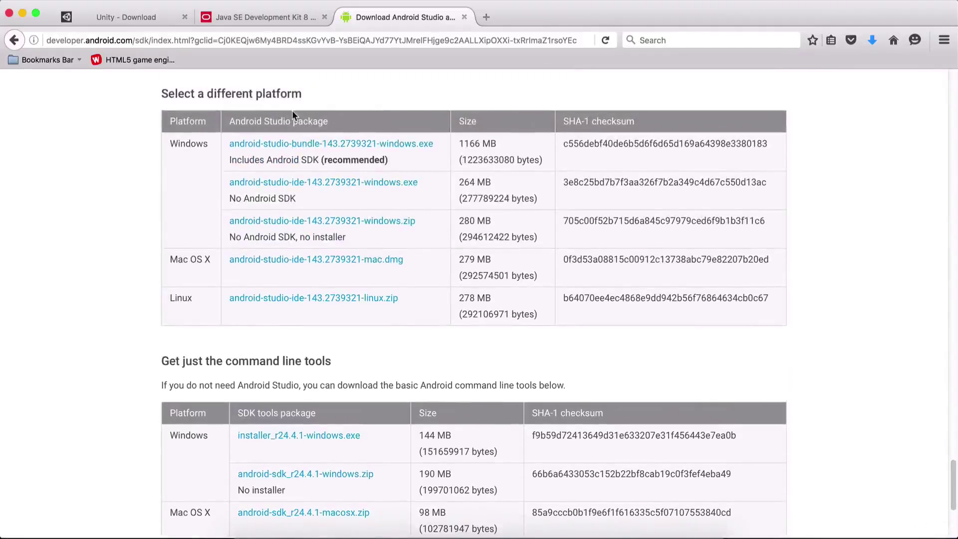
pyautogui.scroll(-1, 107, 210)
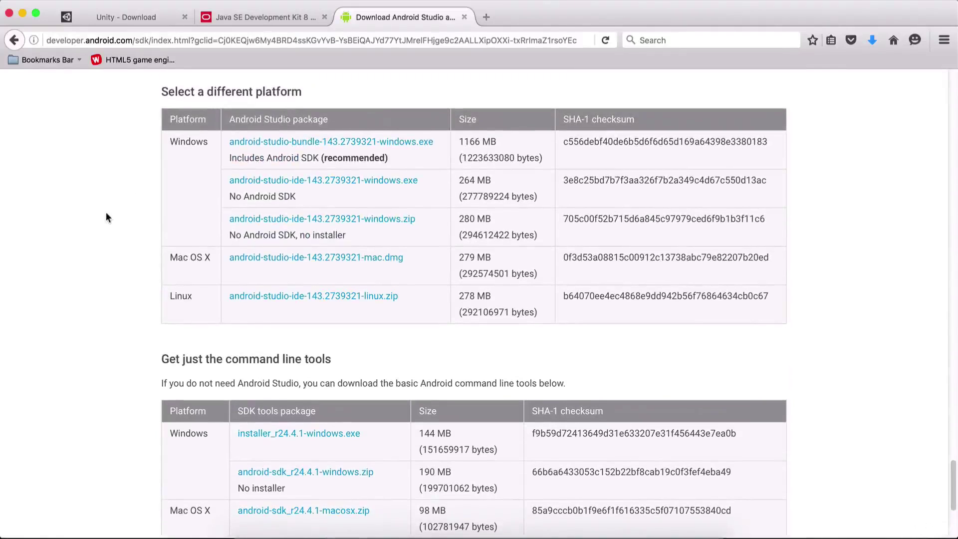
pyautogui.scroll(-1, 106, 217)
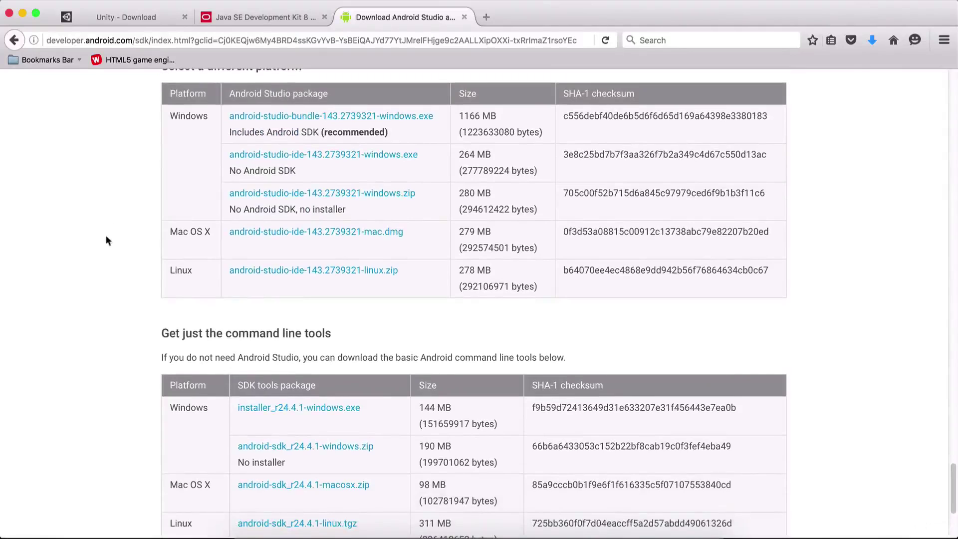
pyautogui.scroll(-4, 106, 239)
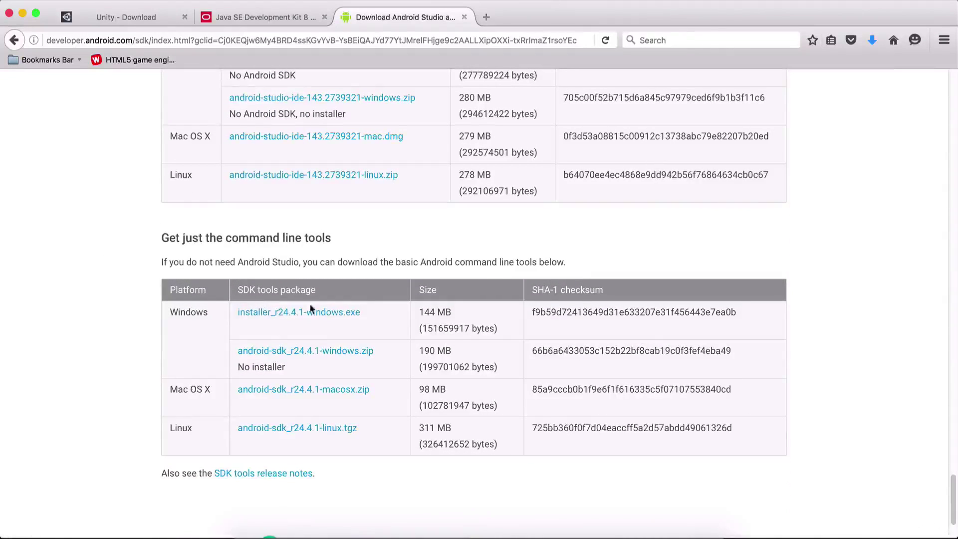
pyautogui.scroll(4, 110, 230)
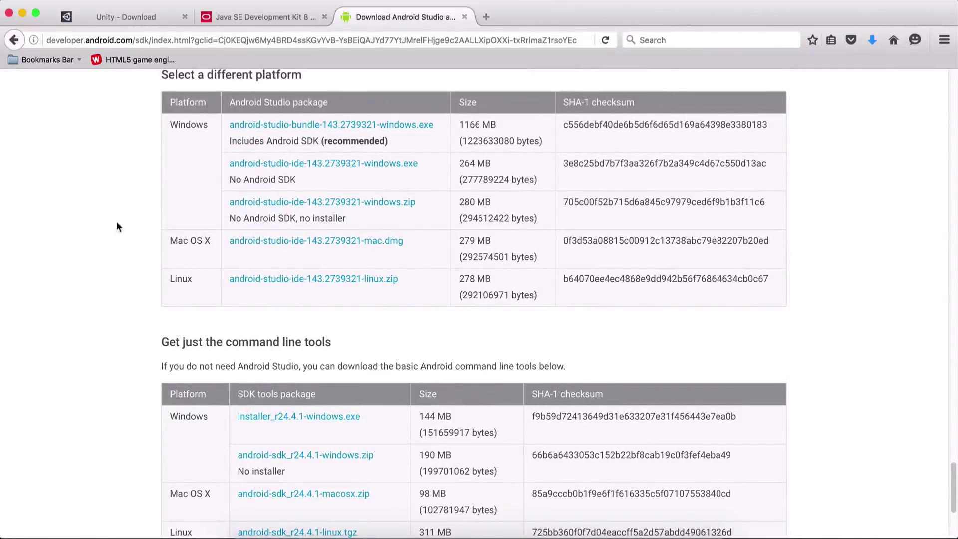
pyautogui.scroll(-2, 115, 235)
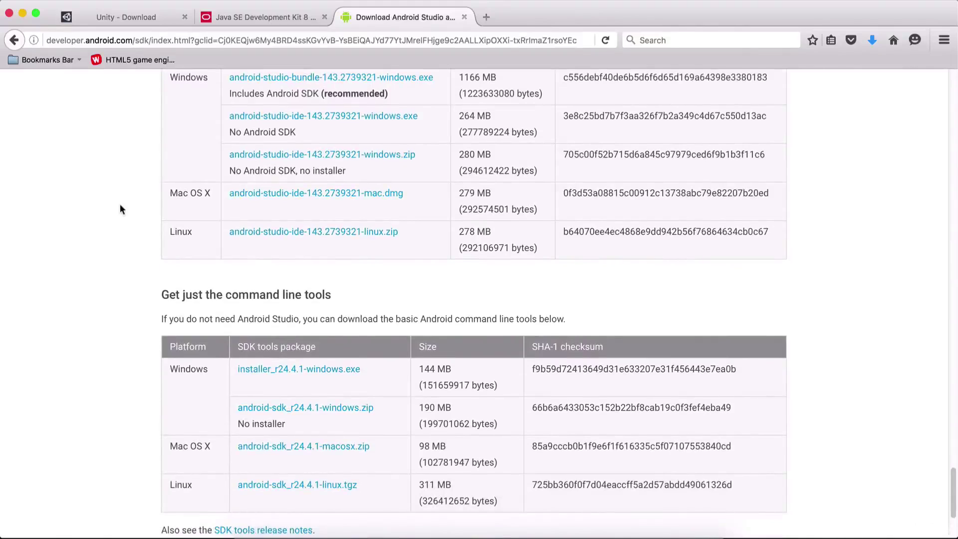
pyautogui.scroll(-2, 103, 271)
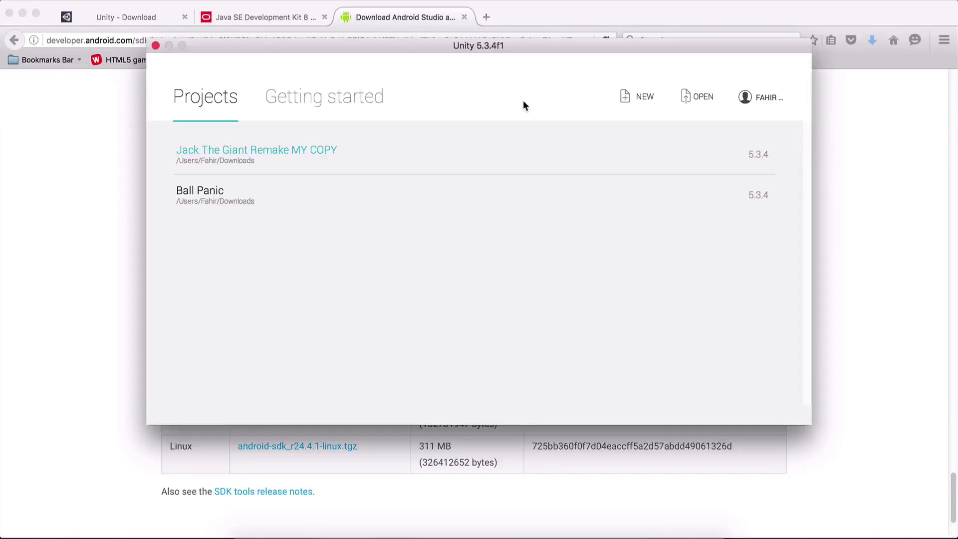
pyautogui.moveTo(544, 48); pyautogui.dragTo(532, 60)
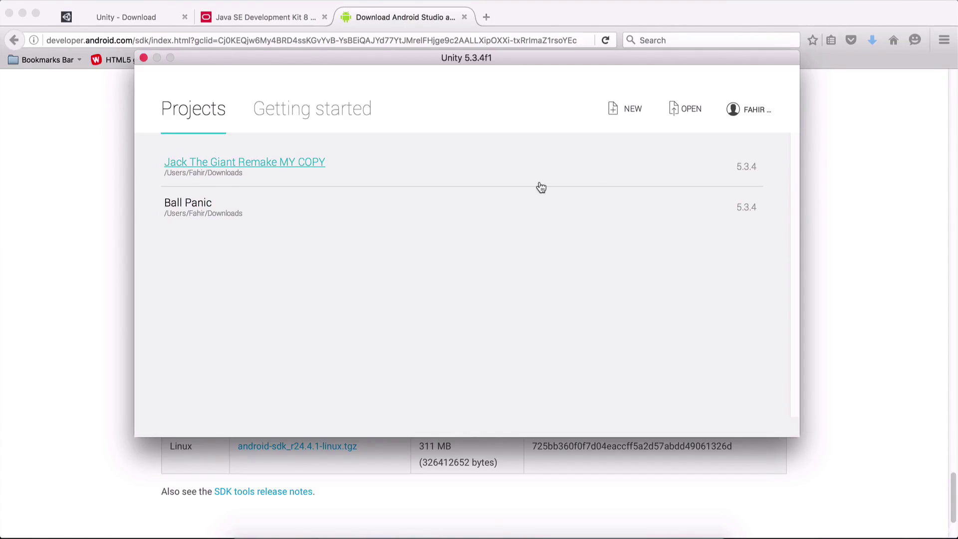
pyautogui.click(686, 112)
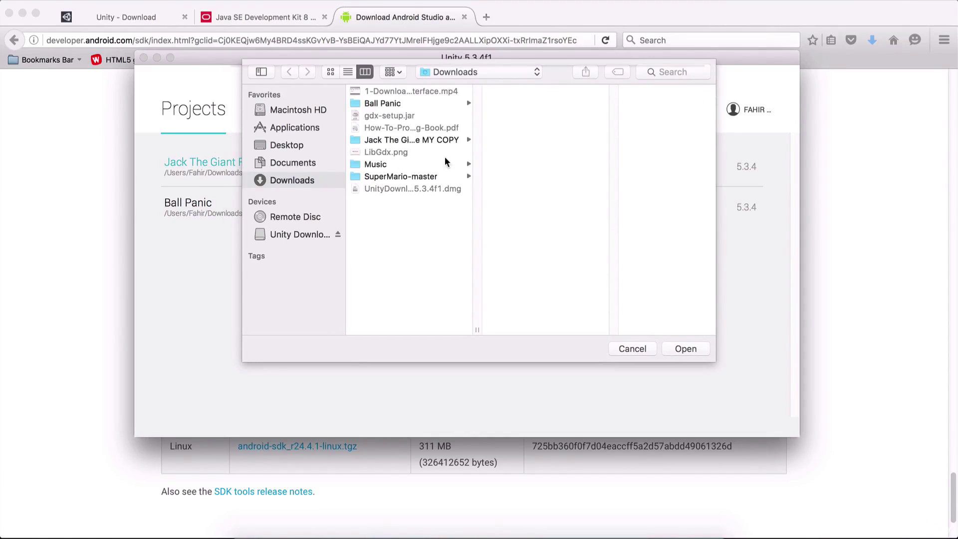
pyautogui.click(388, 106)
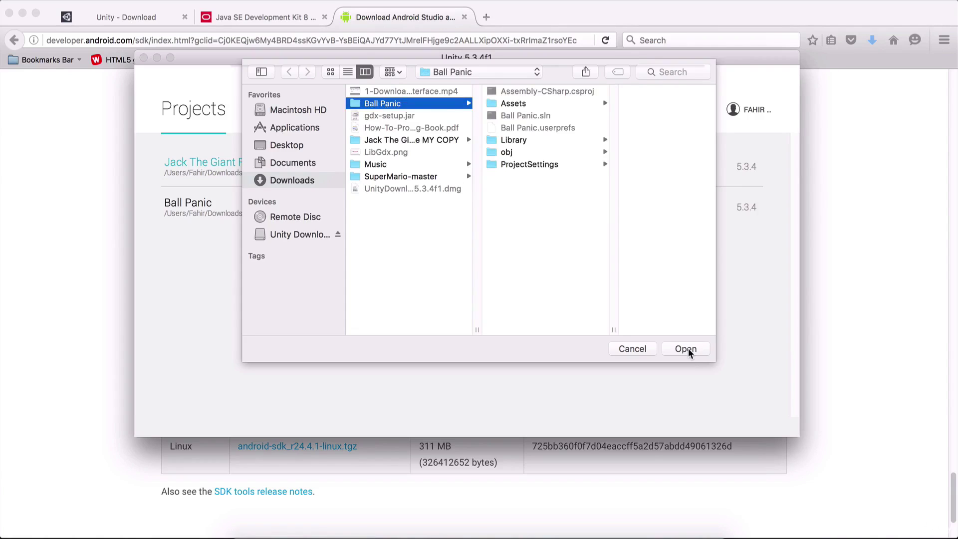
pyautogui.click(619, 348)
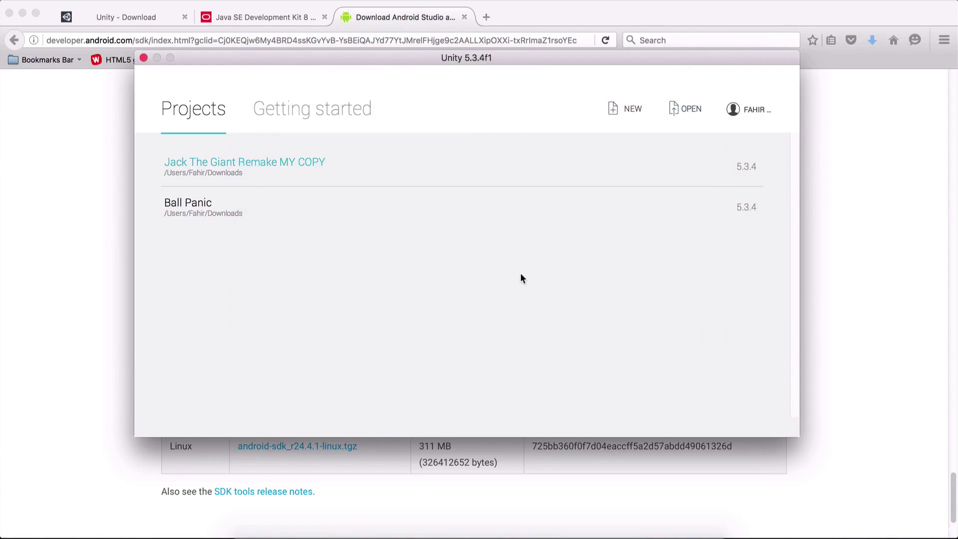
# Create a new 2D Unity project named TESTER in the Downloads folder.
pyautogui.click(634, 110)
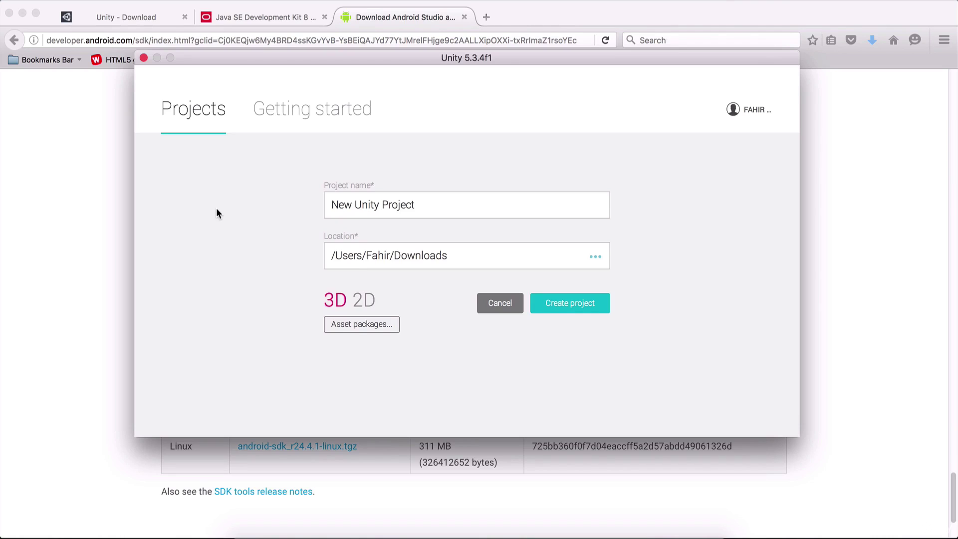
pyautogui.click(363, 301)
pyautogui.moveTo(453, 210); pyautogui.dragTo(301, 198)
pyautogui.write('TESTER')
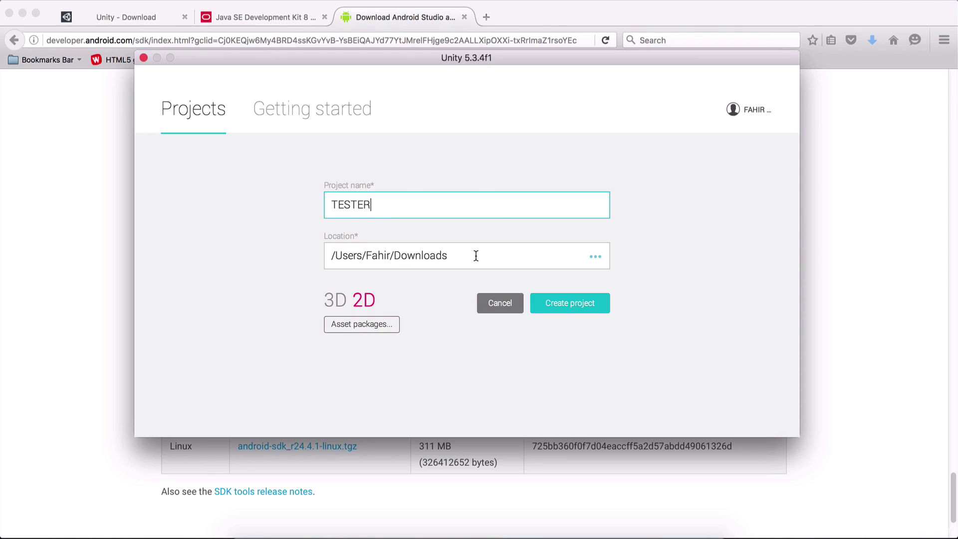
pyautogui.moveTo(474, 255); pyautogui.dragTo(315, 264)
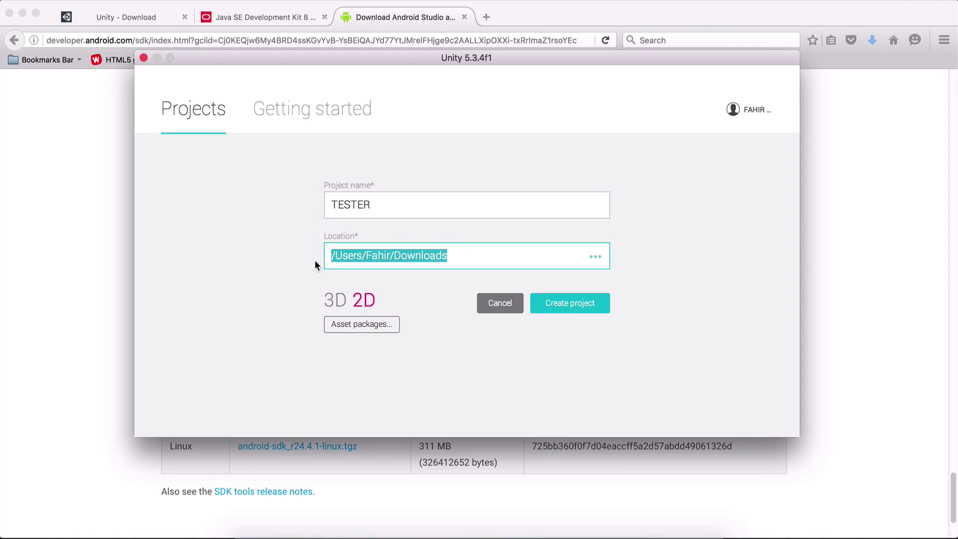
pyautogui.click(491, 368)
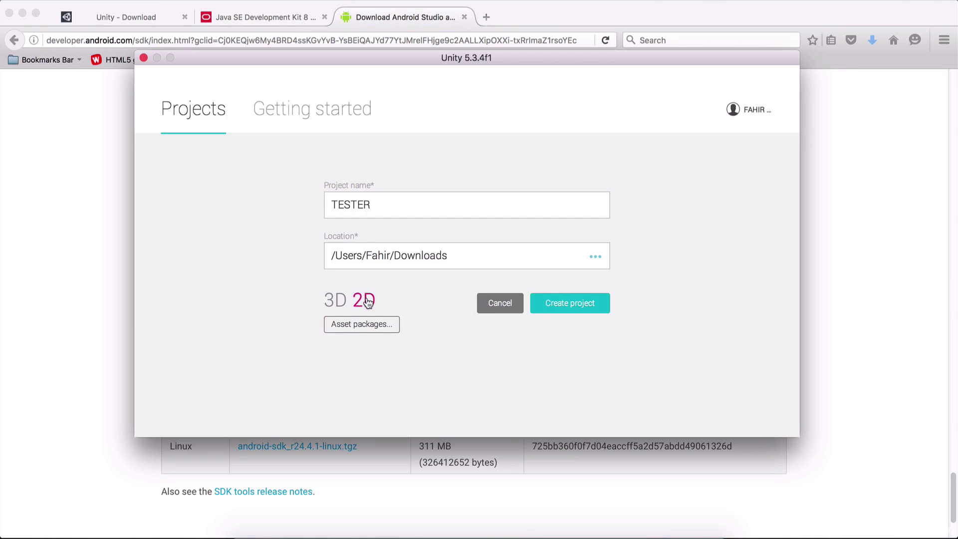
pyautogui.click(585, 313)
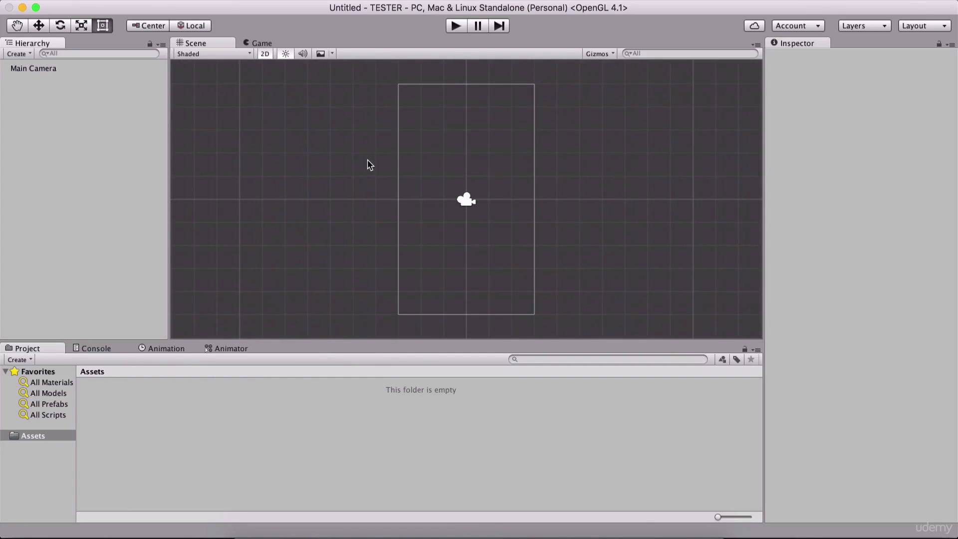
# Switch to Firefox, revisit the JDK 8 and Android SDK tools download pages, and return to the Unity editor.
pyautogui.moveTo(186, 44); pyautogui.dragTo(184, 44)
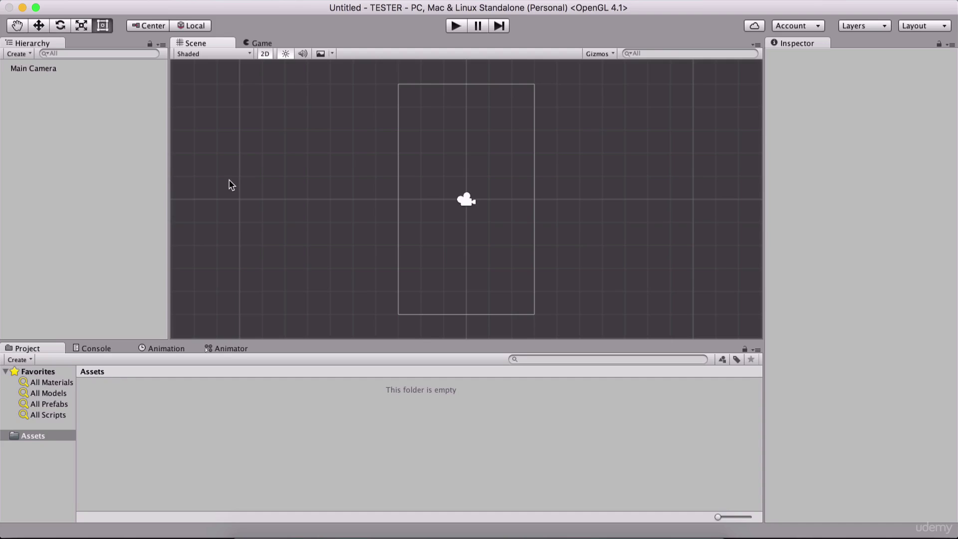
pyautogui.click(444, 533)
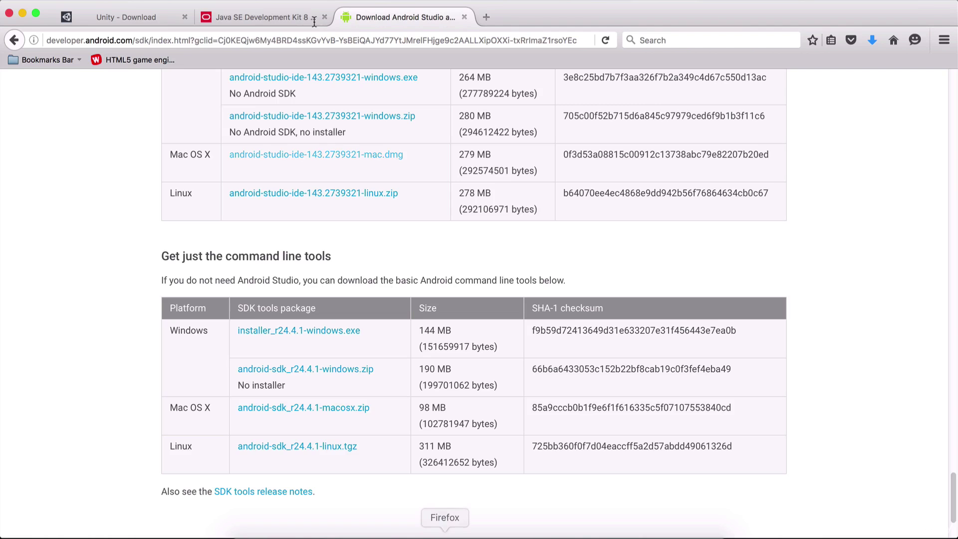
pyautogui.click(278, 18)
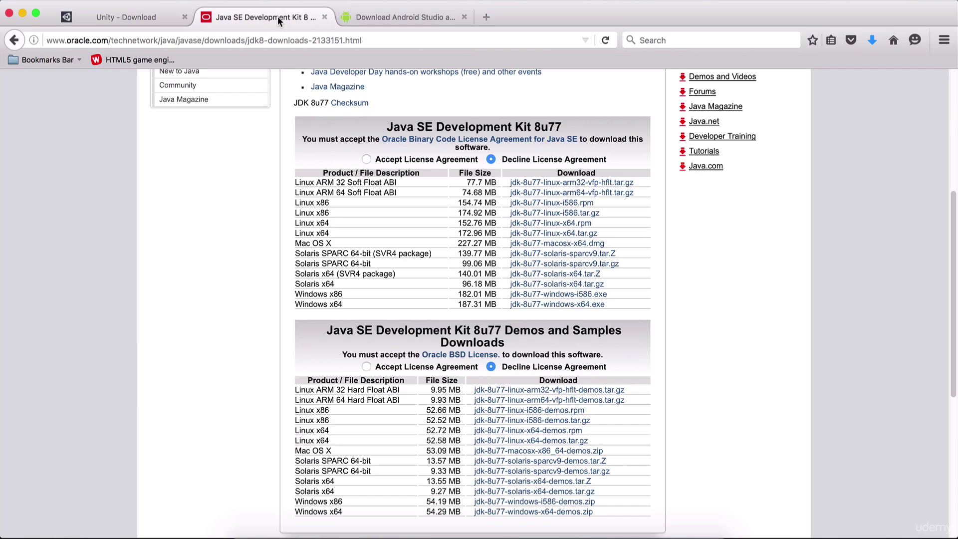
pyautogui.click(423, 16)
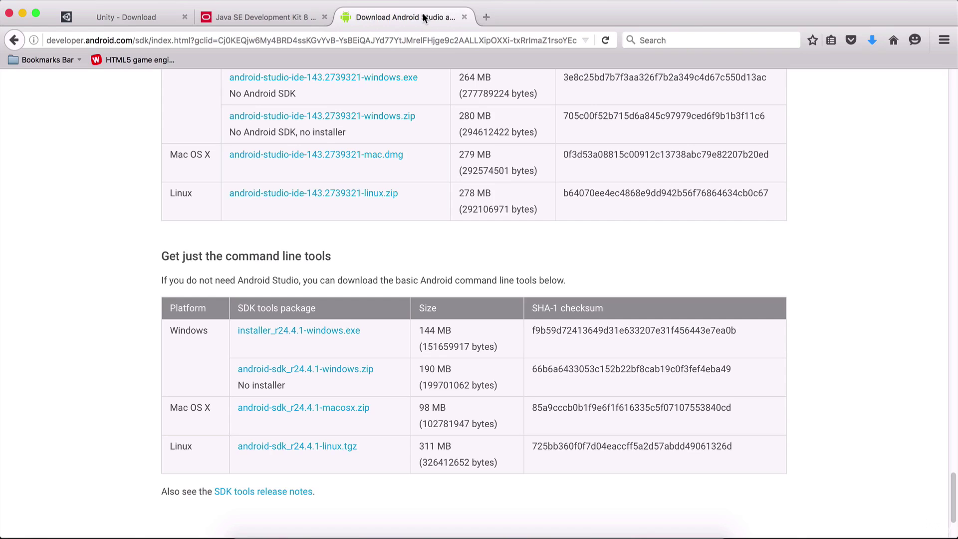
pyautogui.click(491, 532)
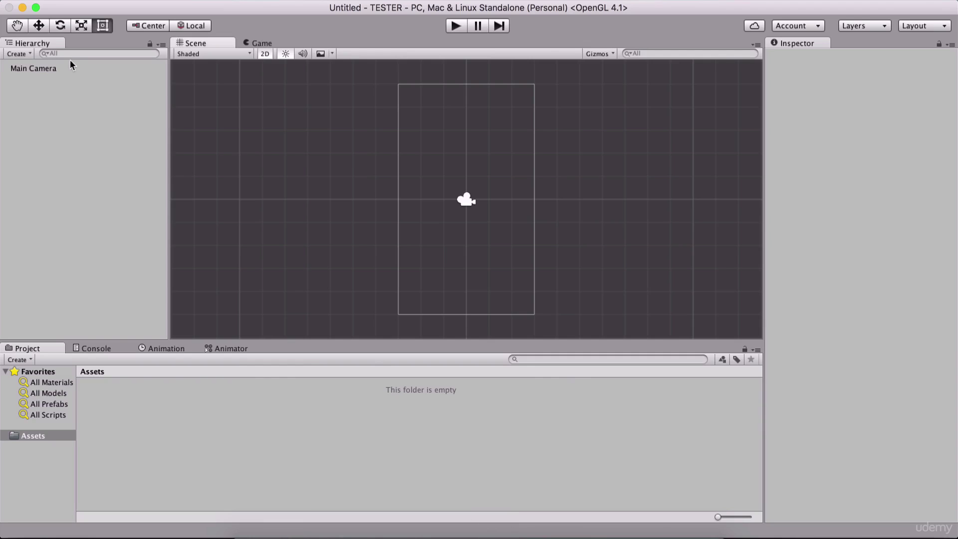
pyautogui.click(45, 0)
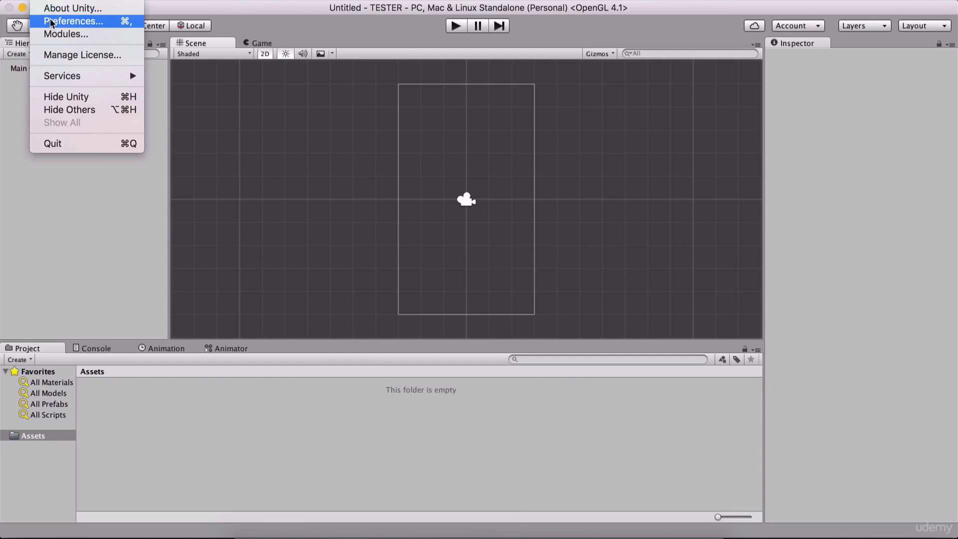
pyautogui.moveTo(322, 0)
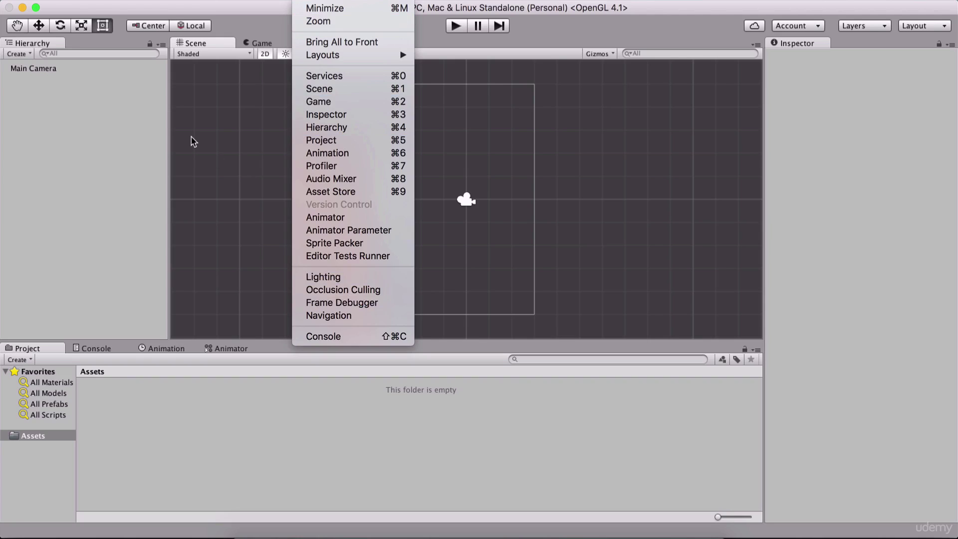
pyautogui.click(139, 133)
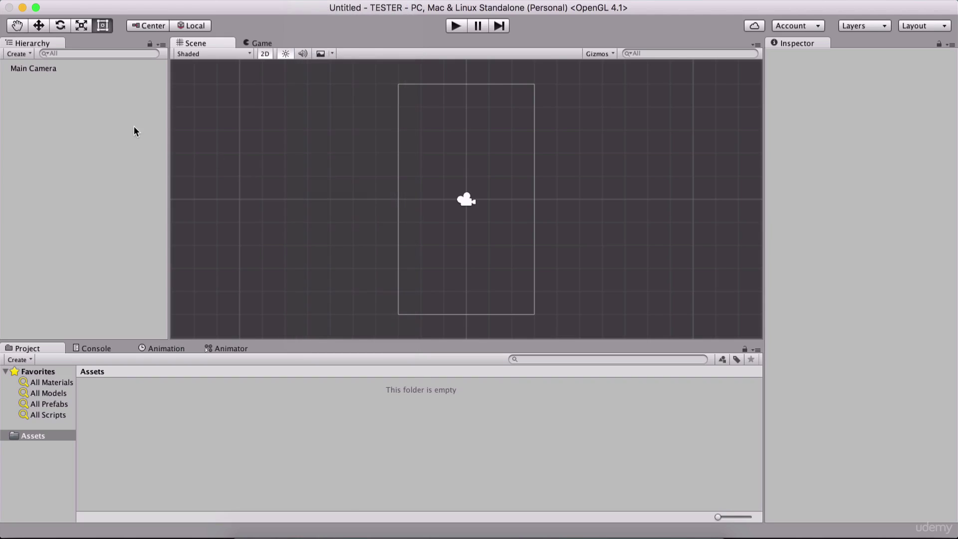
# Set the Android SDK location in the External Tools preferences to the sdk folder under Library/Android.
pyautogui.click(47, 0)
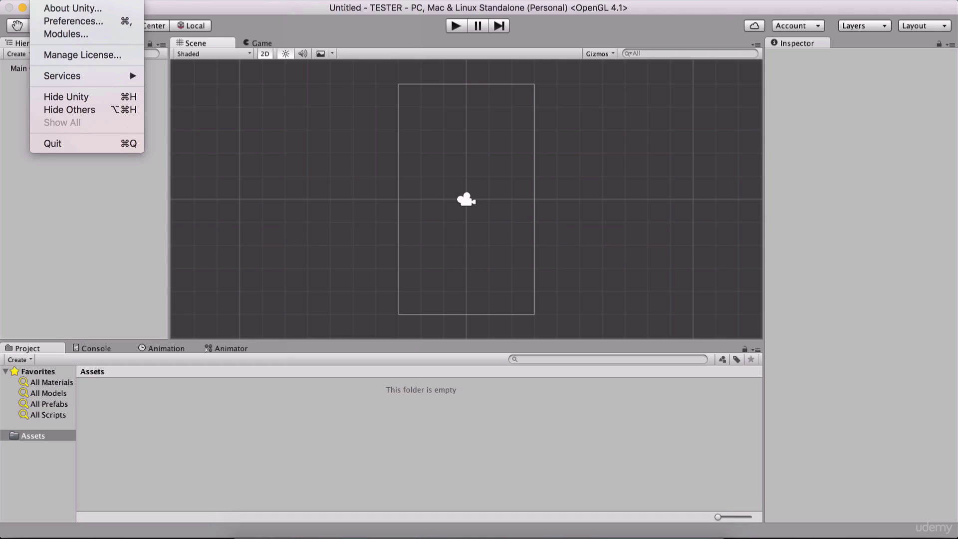
pyautogui.click(68, 21)
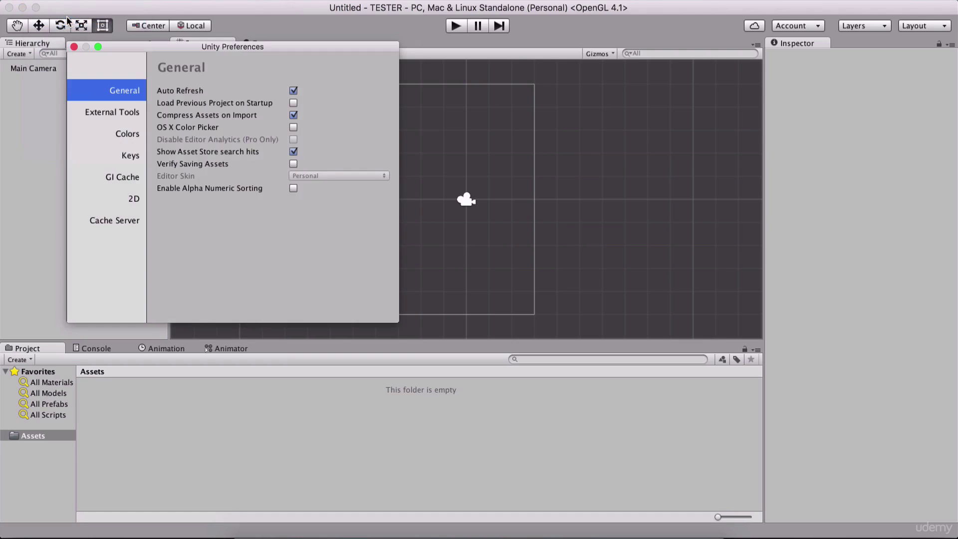
pyautogui.click(125, 113)
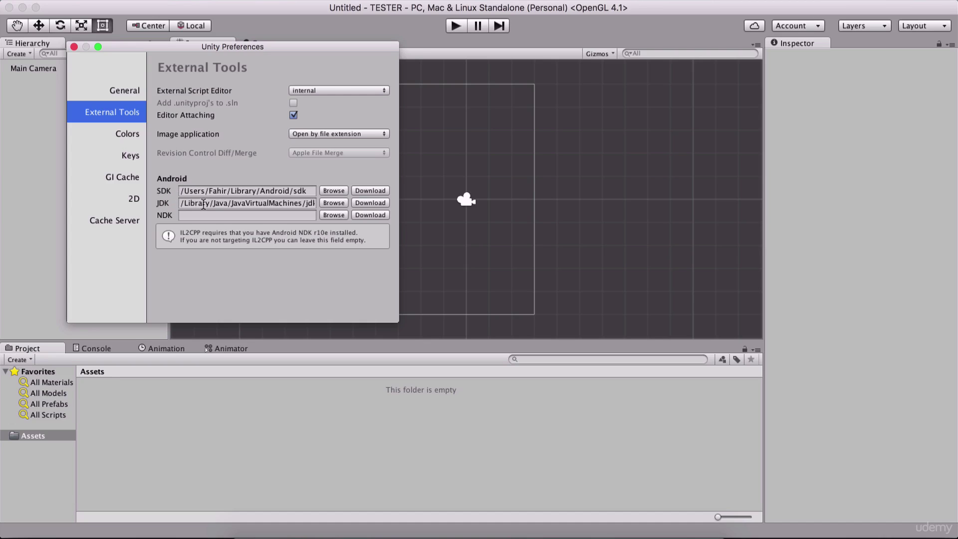
pyautogui.click(335, 190)
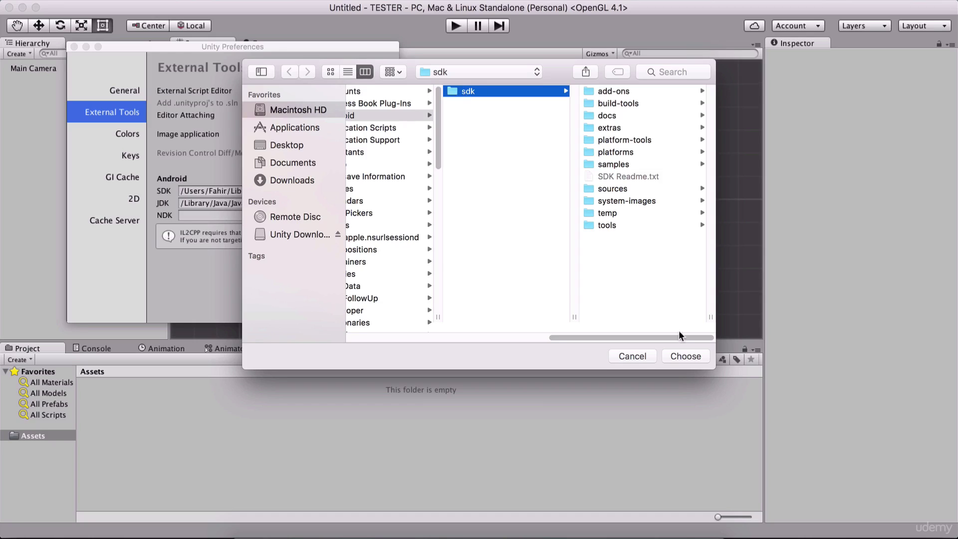
pyautogui.click(676, 357)
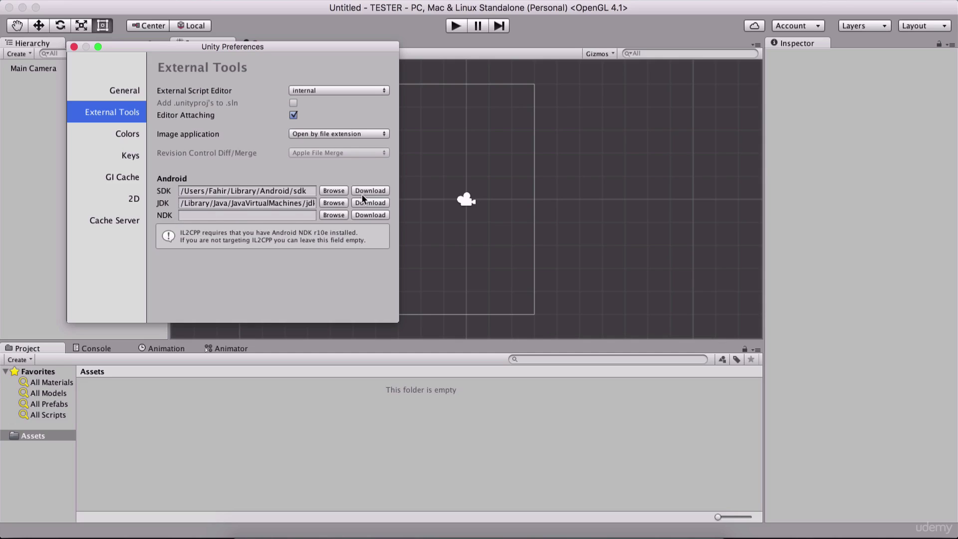
# Check the JDK Home folder in the JDK location browser without changing it, and close the preferences.
pyautogui.click(334, 203)
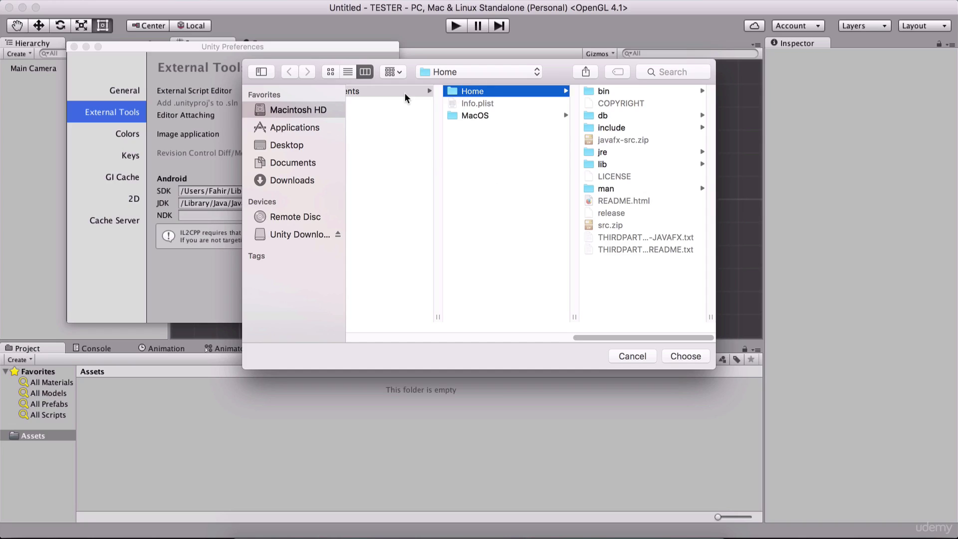
pyautogui.click(639, 356)
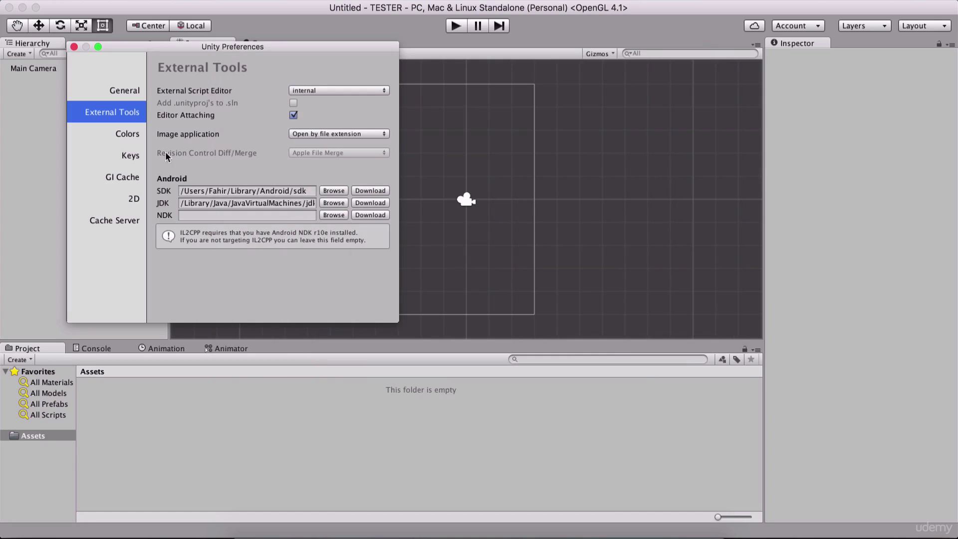
pyautogui.click(74, 46)
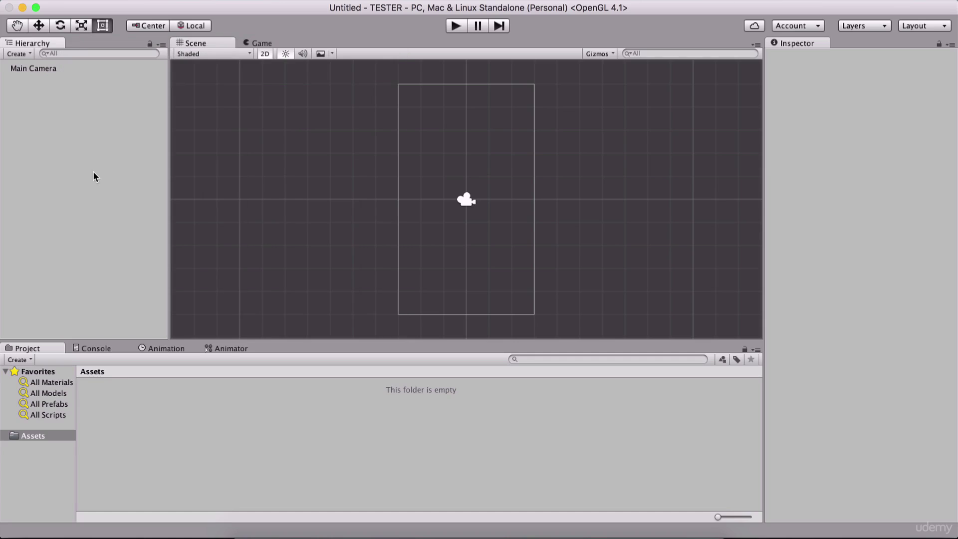
# Switch the project's build platform from PC, Mac & Linux Standalone to Android and close the build settings.
pyautogui.click(80, 1)
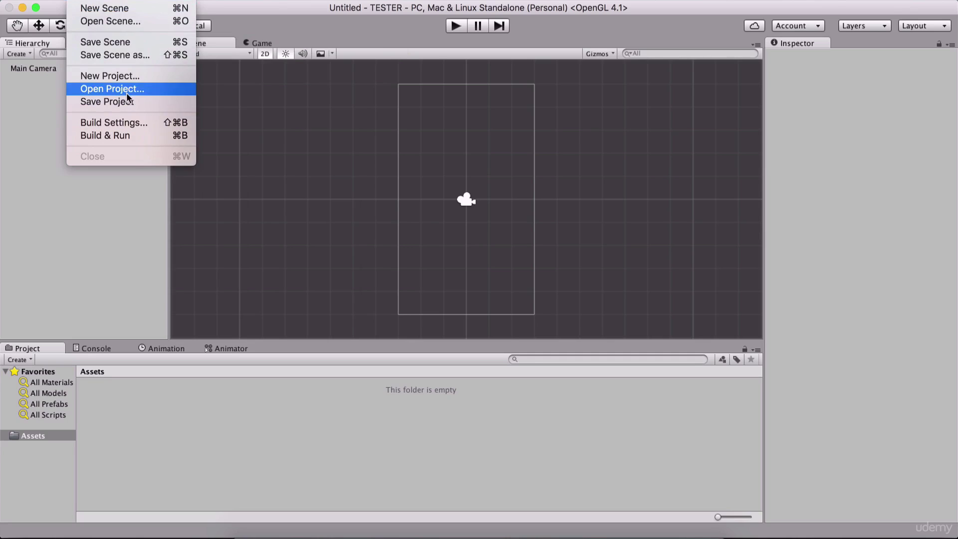
pyautogui.click(120, 122)
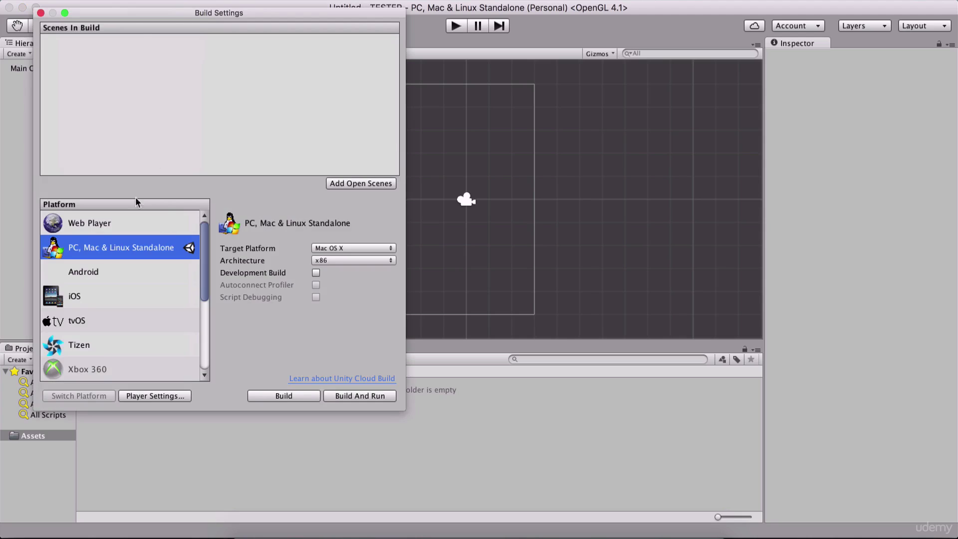
pyautogui.moveTo(158, 14); pyautogui.dragTo(179, 14)
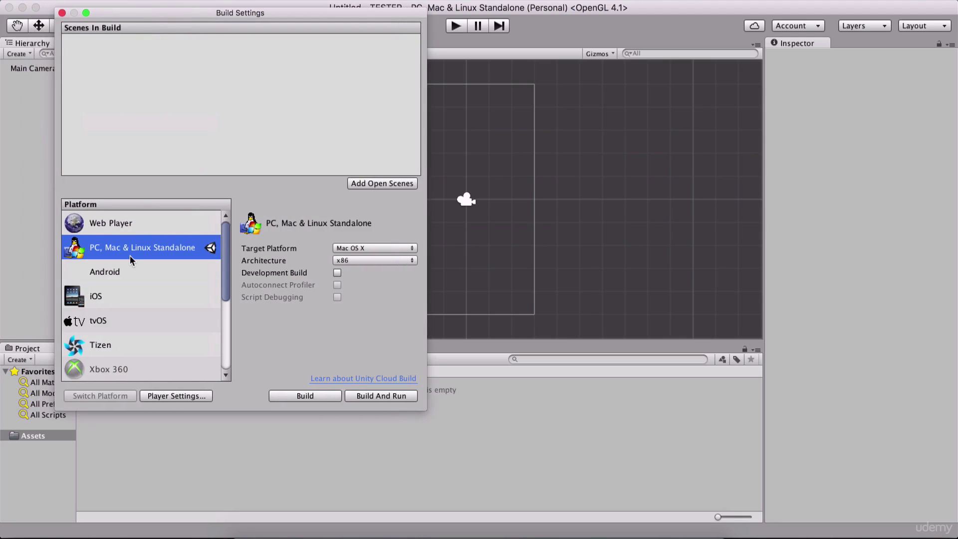
pyautogui.click(124, 273)
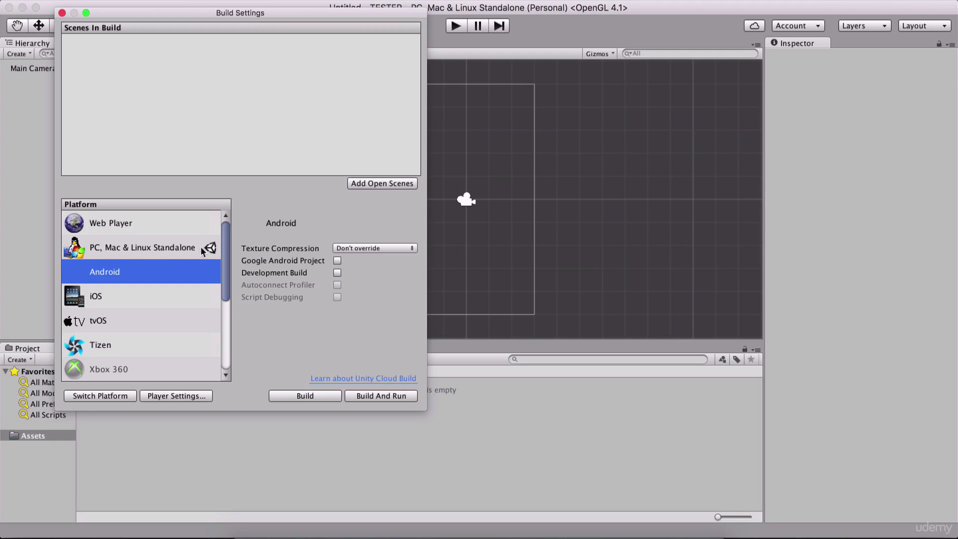
pyautogui.click(132, 248)
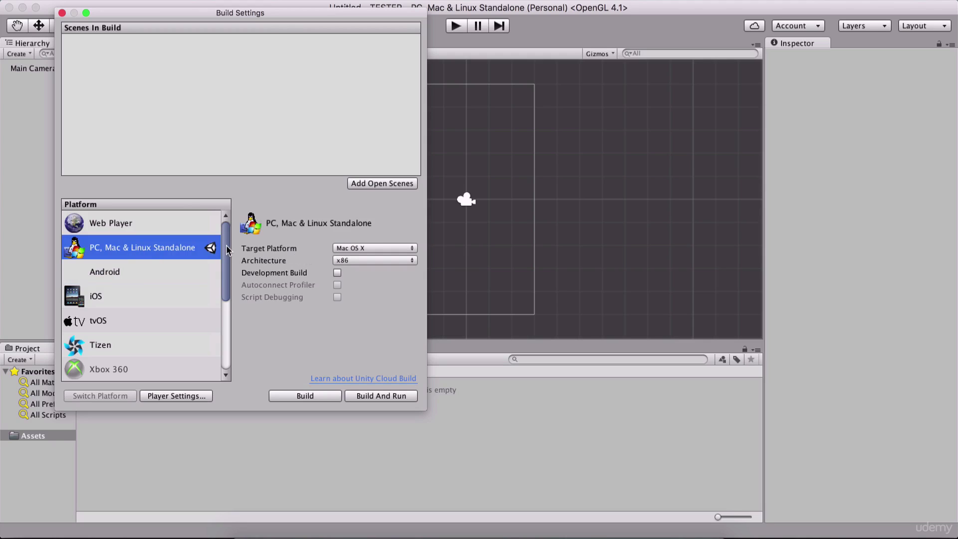
pyautogui.click(132, 275)
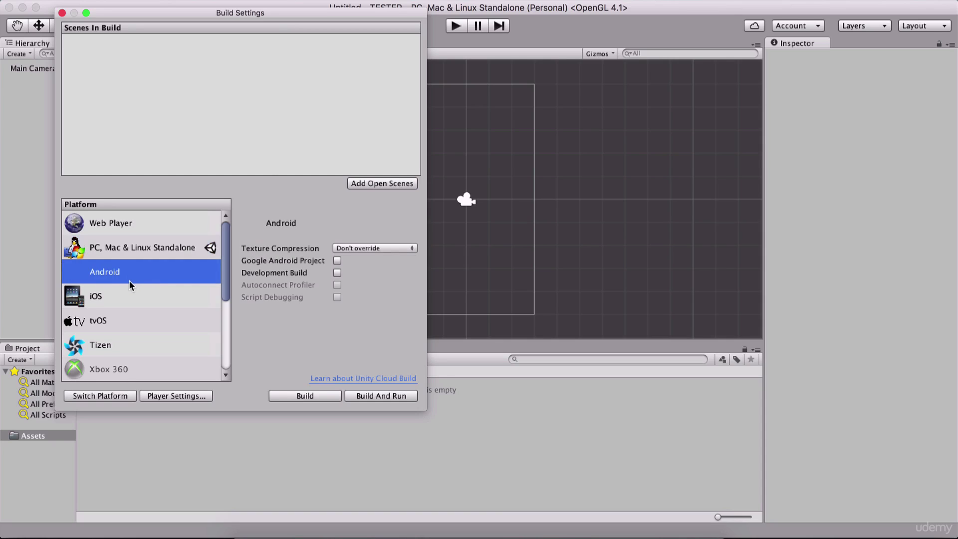
pyautogui.click(96, 394)
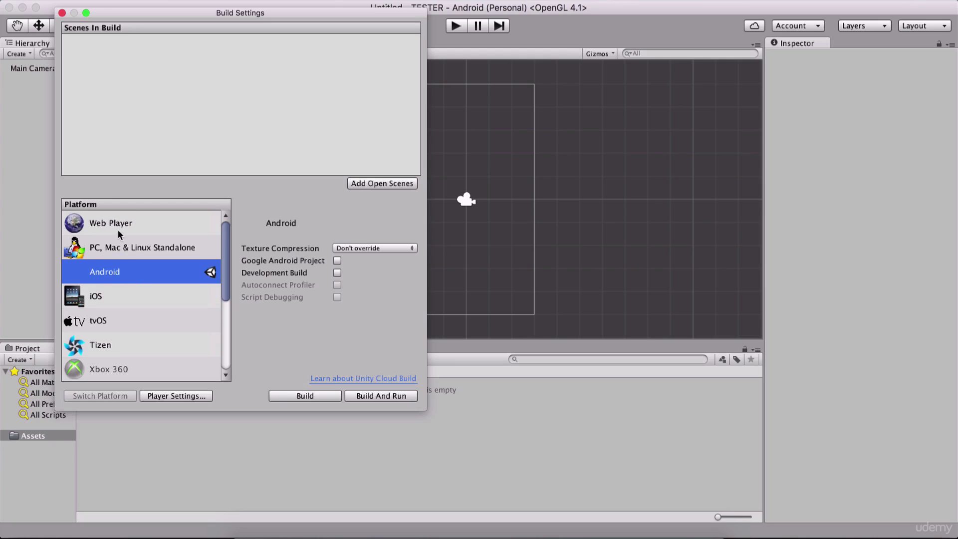
pyautogui.click(62, 12)
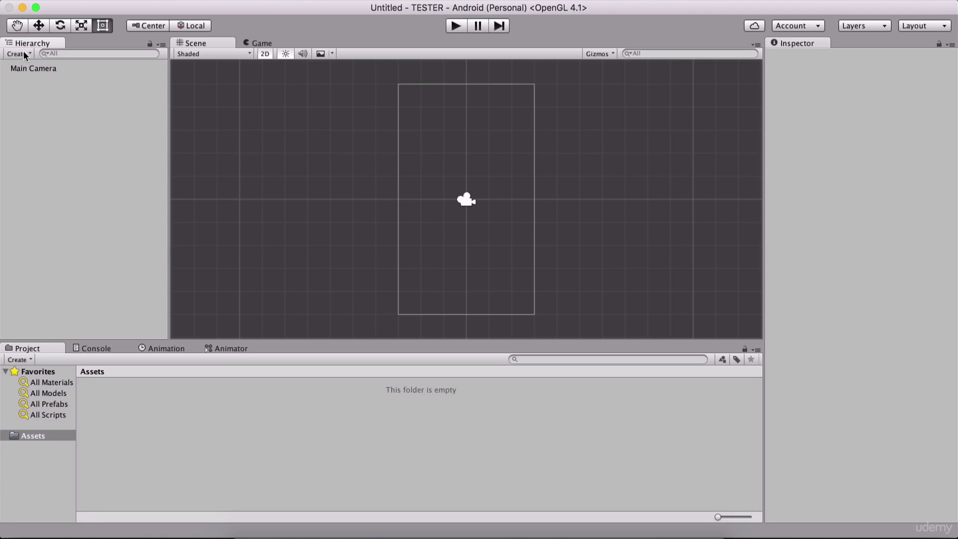
# Move the Main Camera along the X axis to about 1.36 and -0.94, and reset its X position to 0.
pyautogui.click(28, 68)
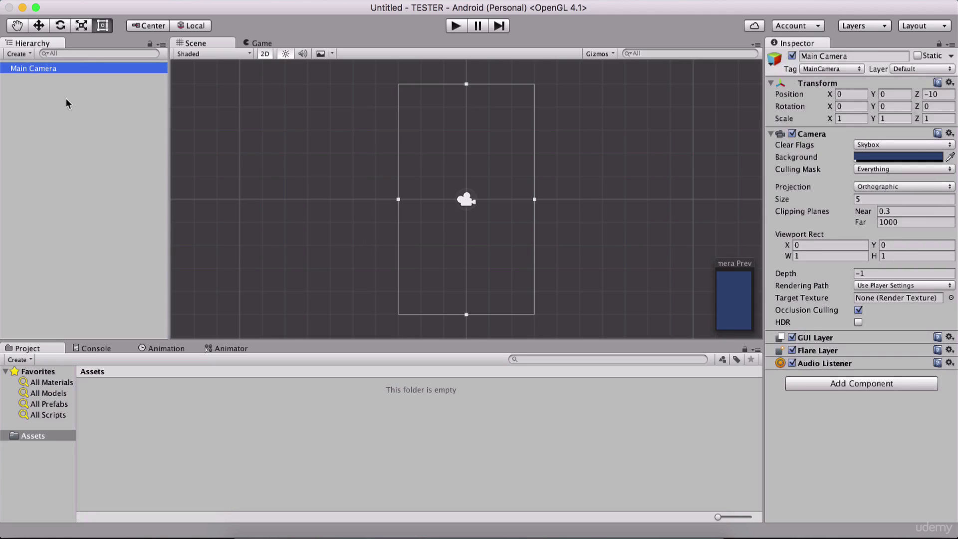
pyautogui.moveTo(23, 41); pyautogui.dragTo(117, 50)
pyautogui.click(37, 29)
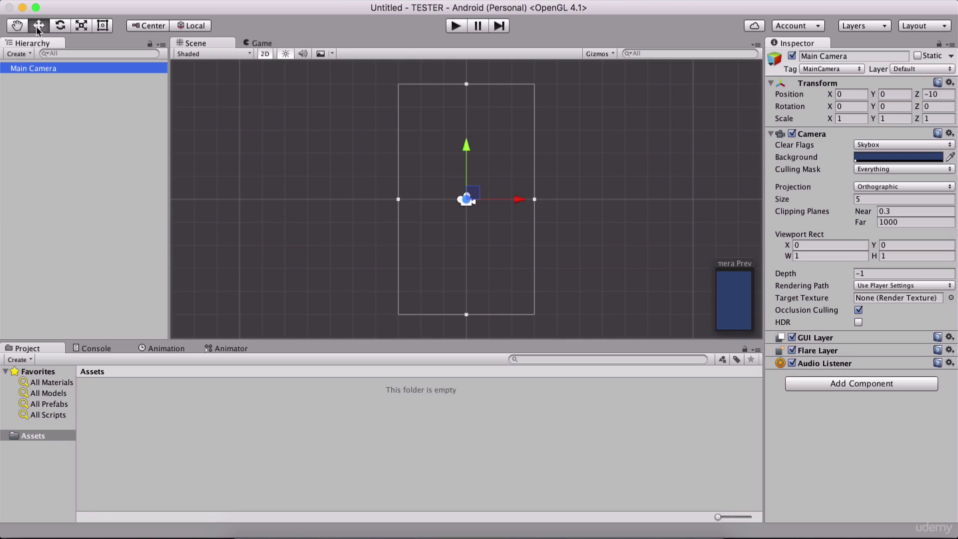
pyautogui.moveTo(519, 200); pyautogui.dragTo(554, 199)
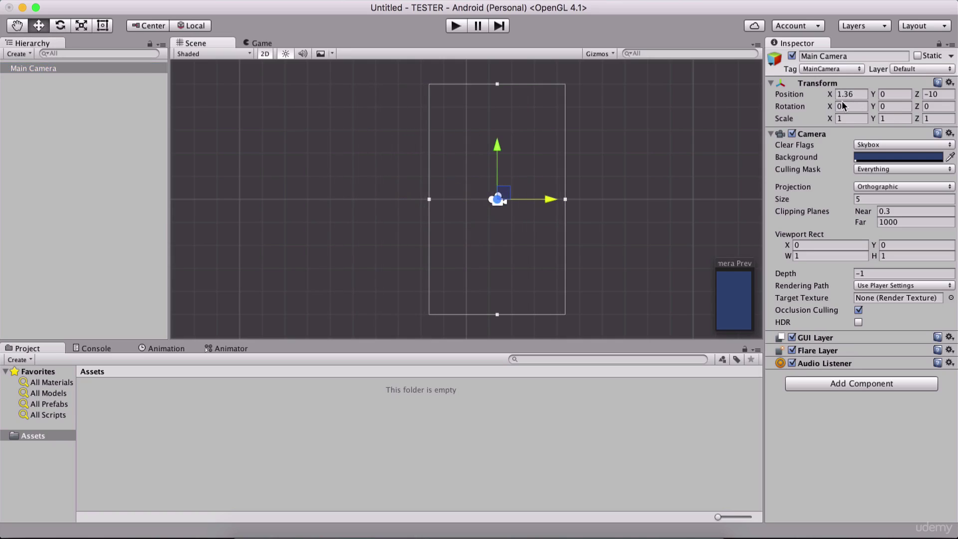
pyautogui.moveTo(552, 198); pyautogui.dragTo(494, 229)
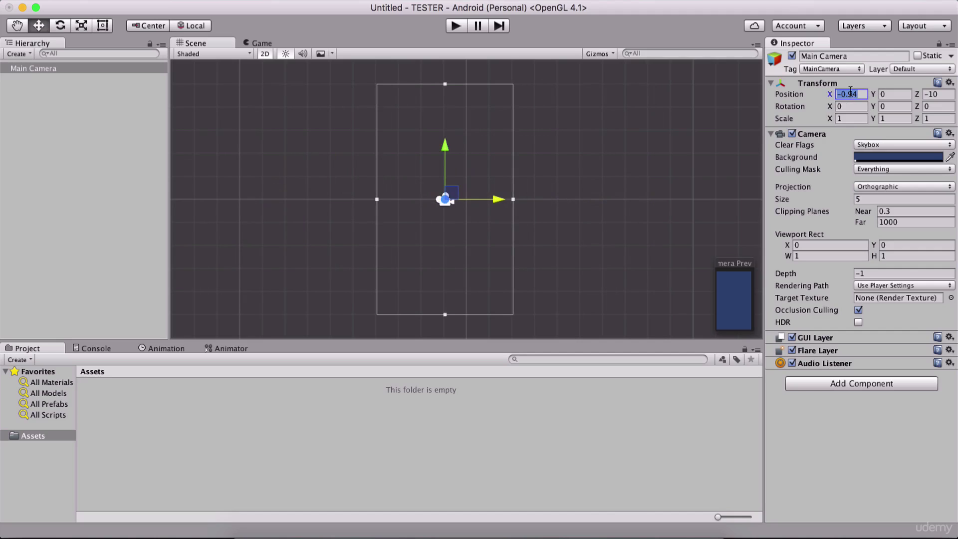
pyautogui.write('0')
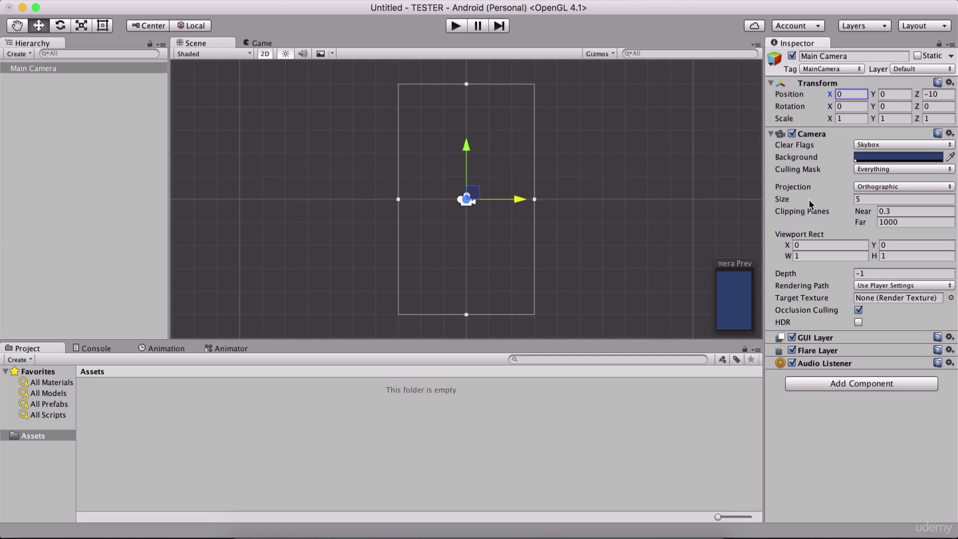
# Move the Main Camera along the Y axis and reset its Y position to 0.
pyautogui.moveTo(466, 146); pyautogui.dragTo(468, 189)
pyautogui.click(893, 94)
pyautogui.write('0')
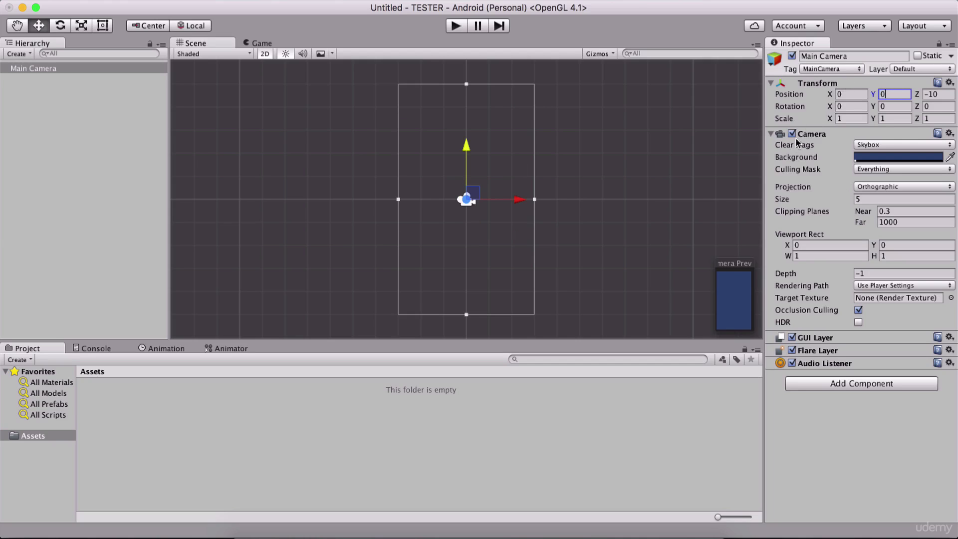
# Keep the camera's projection Orthographic, try a size of about 4.18, and set the size back to 5.
pyautogui.click(868, 187)
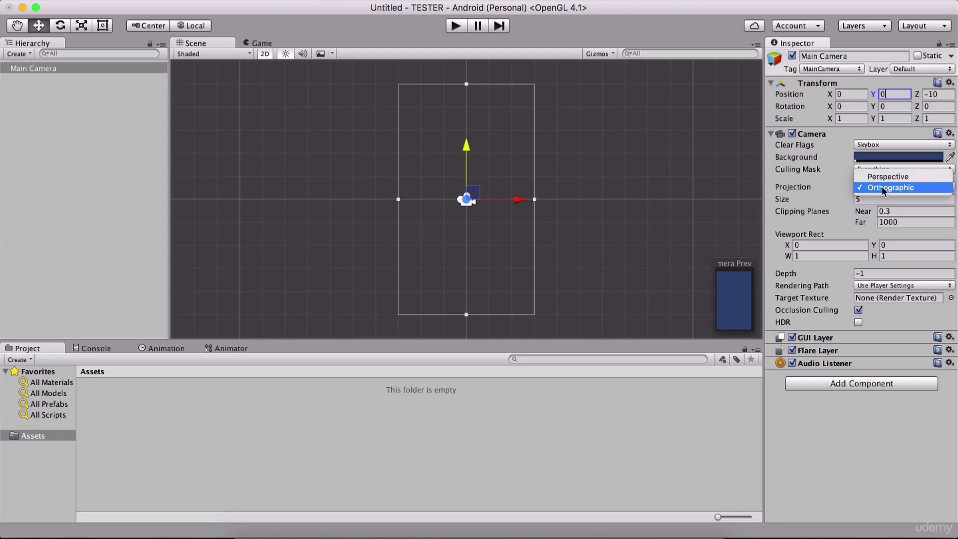
pyautogui.click(881, 186)
pyautogui.moveTo(784, 199)
pyautogui.mouseDown()
pyautogui.moveTo(818, 197)
pyautogui.moveTo(726, 207)
pyautogui.moveTo(779, 189)
pyautogui.moveTo(740, 201)
pyautogui.moveTo(707, 196)
pyautogui.moveTo(848, 205)
pyautogui.moveTo(704, 209)
pyautogui.moveTo(833, 216)
pyautogui.moveTo(712, 218)
pyautogui.moveTo(773, 209)
pyautogui.mouseUp()
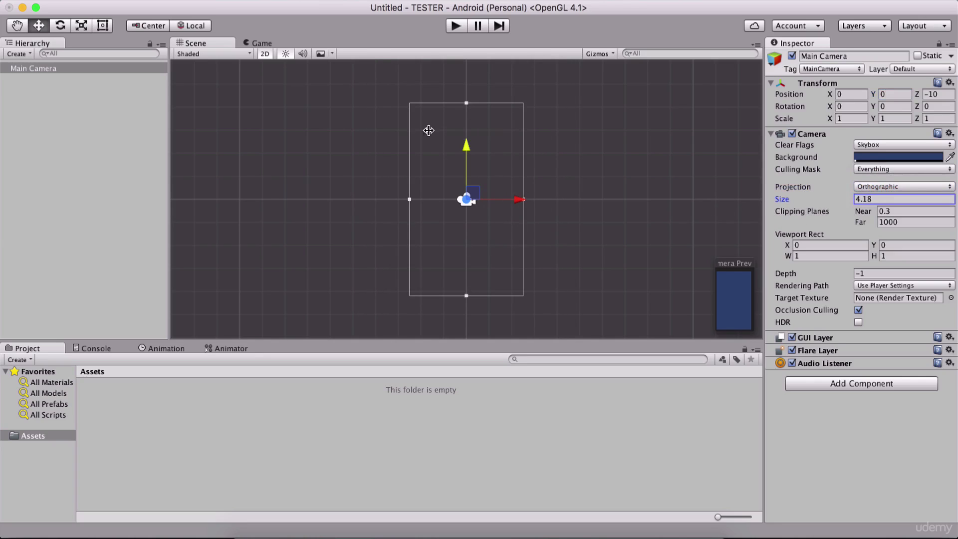
pyautogui.write('5')
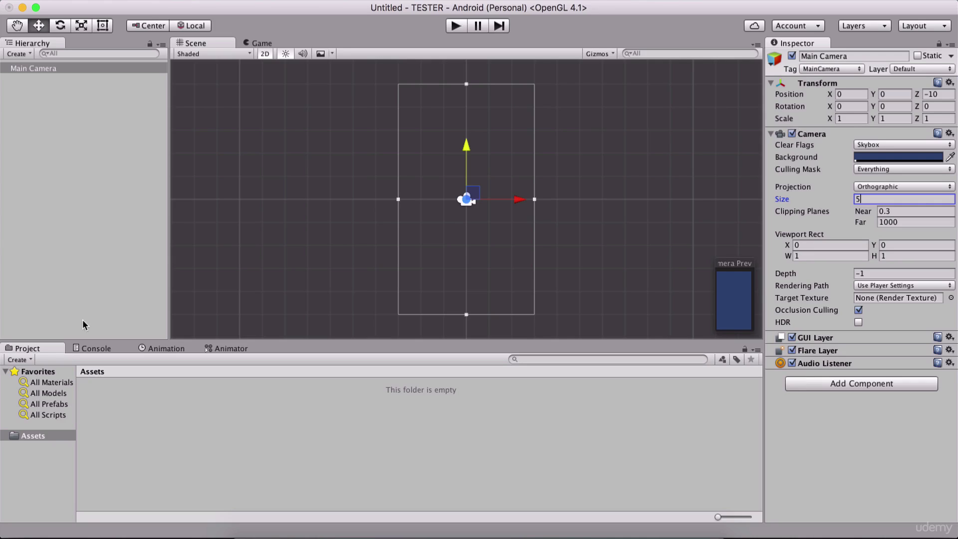
# View the Console and return to the project's assets.
pyautogui.click(38, 351)
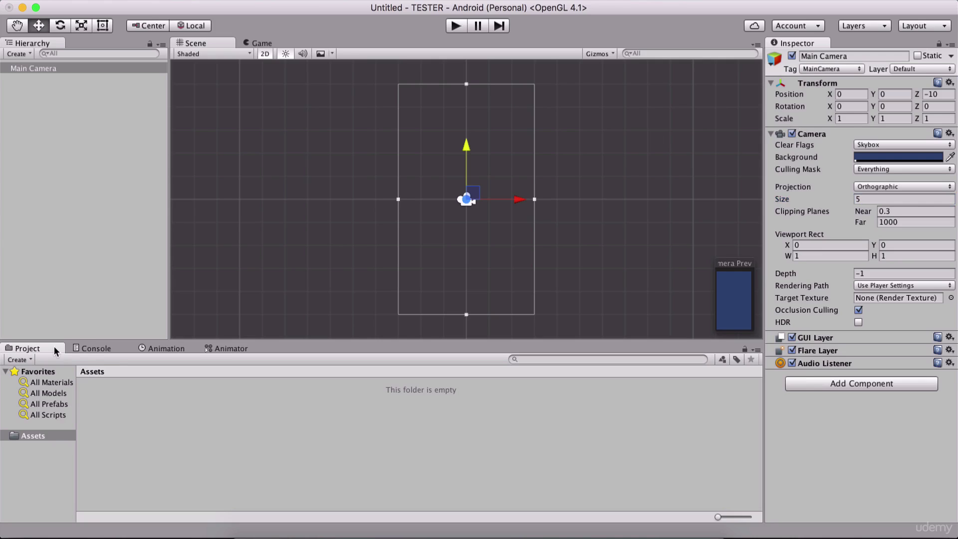
pyautogui.click(93, 348)
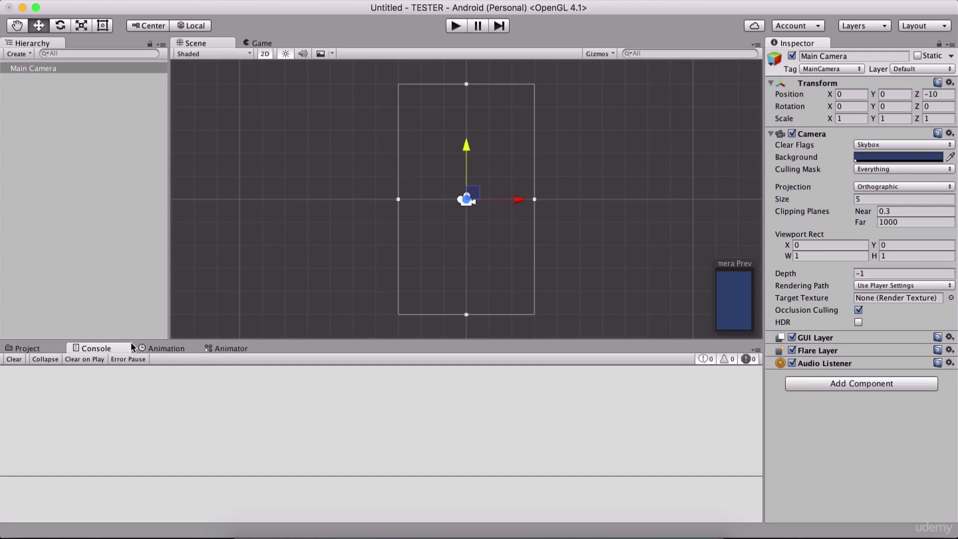
pyautogui.click(38, 350)
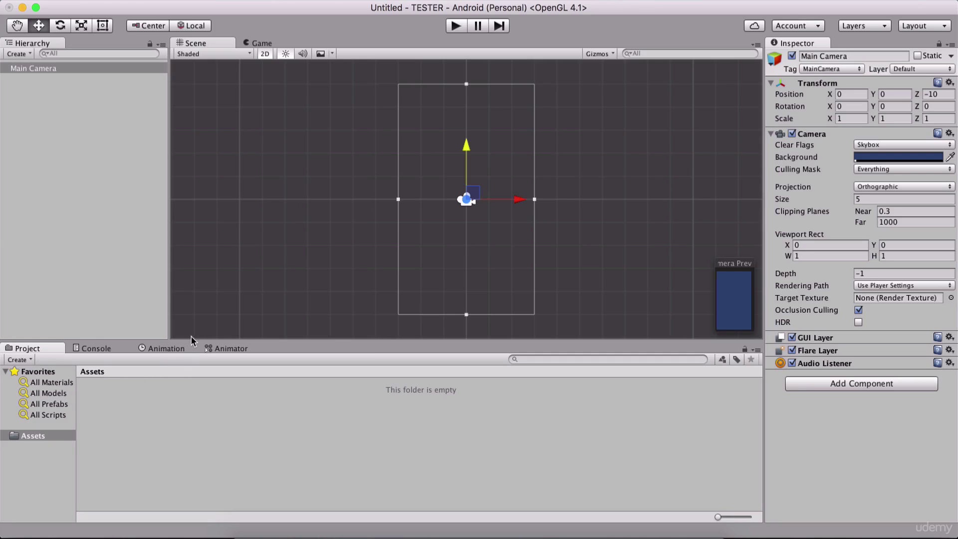
# Create a folder named Sprites in the project's Assets.
pyautogui.rightClick(116, 393)
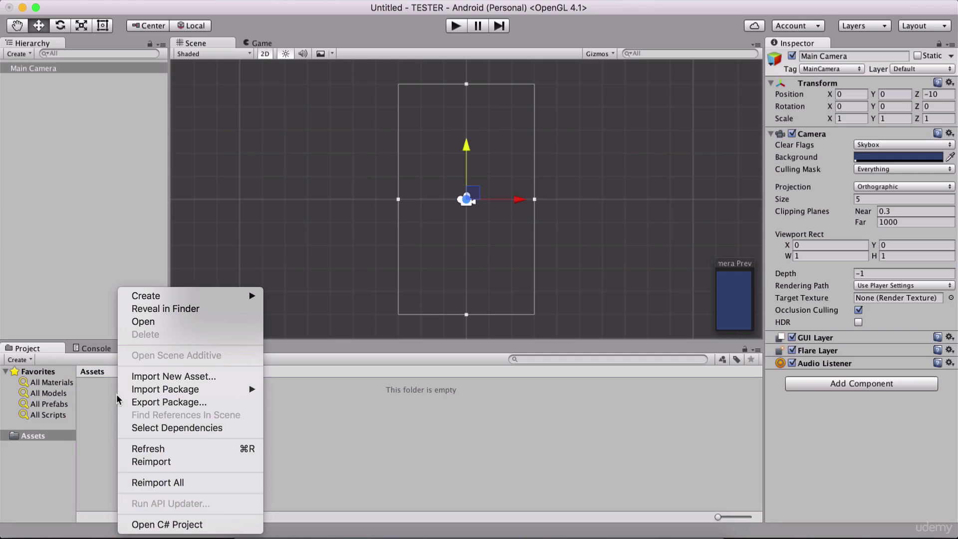
pyautogui.moveTo(154, 294)
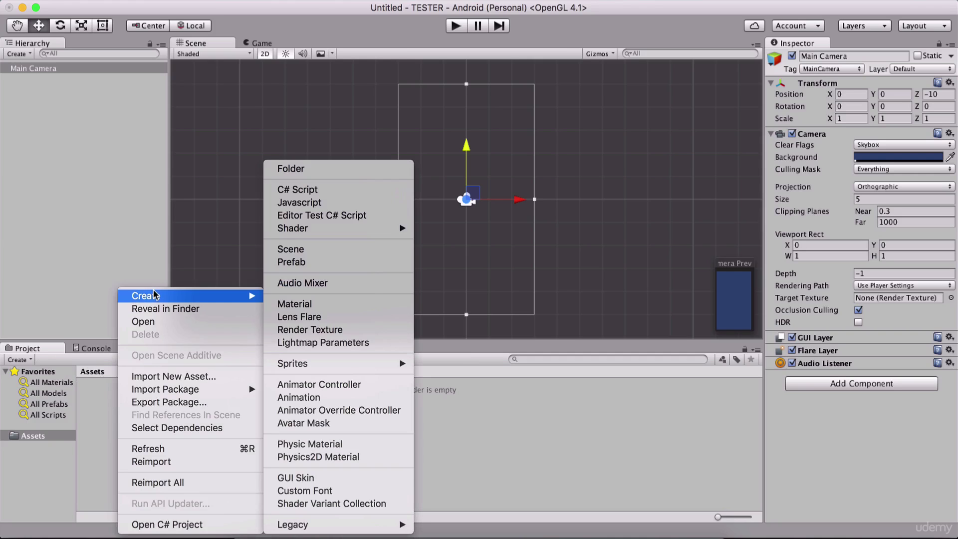
pyautogui.click(327, 170)
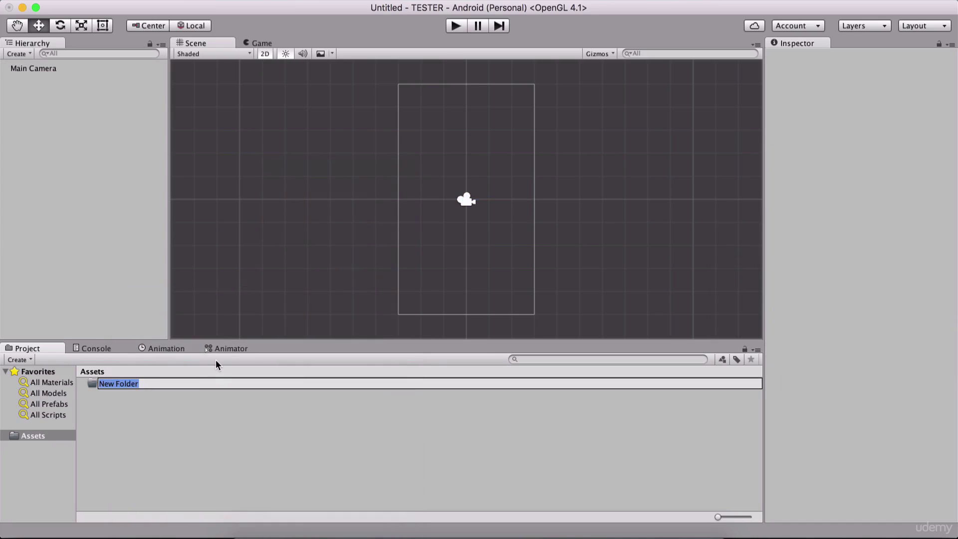
pyautogui.write('Sprites')
pyautogui.press('Return')
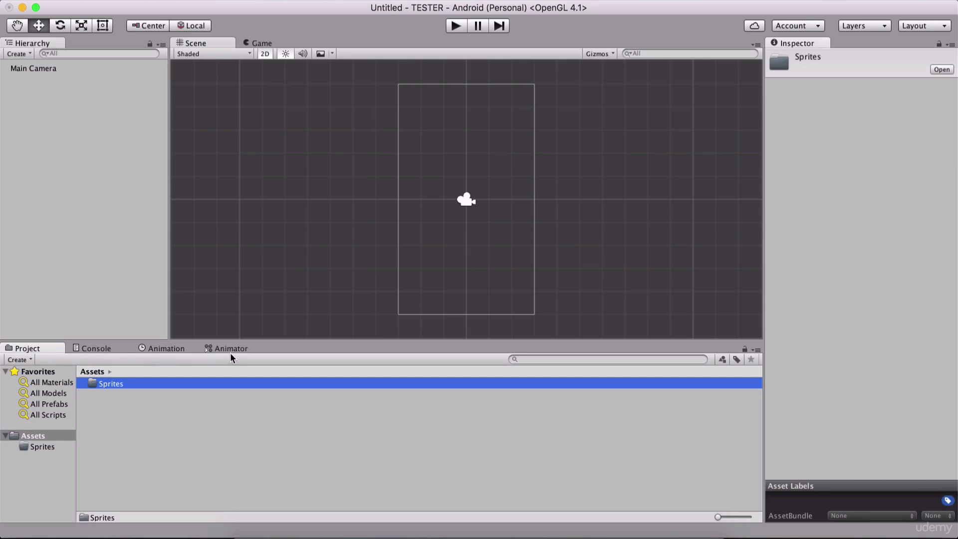
pyautogui.click(305, 1)
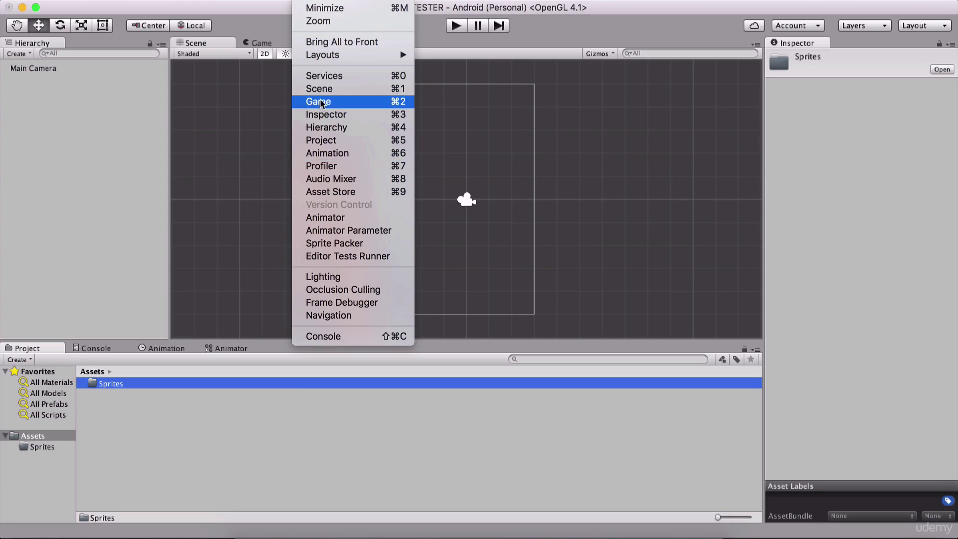
pyautogui.click(110, 175)
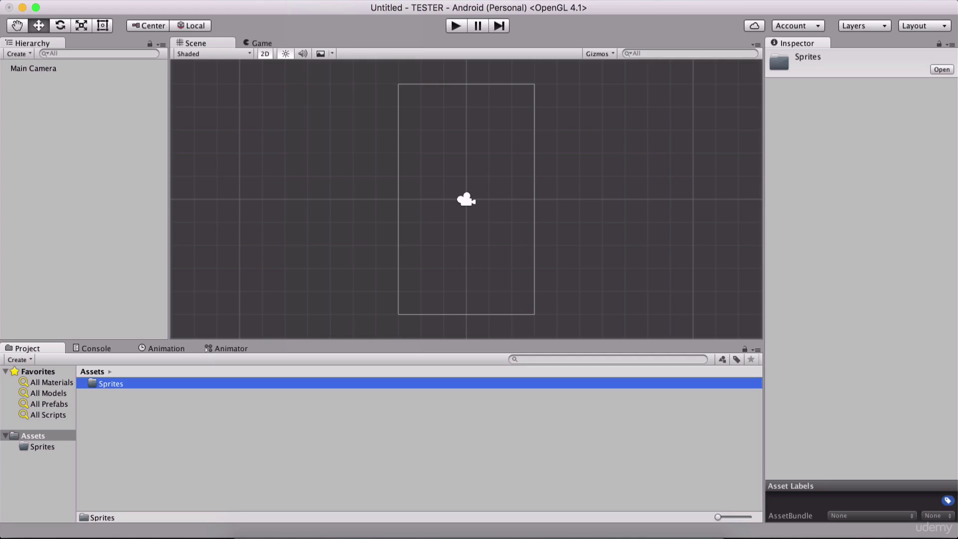
pyautogui.click(316, 1)
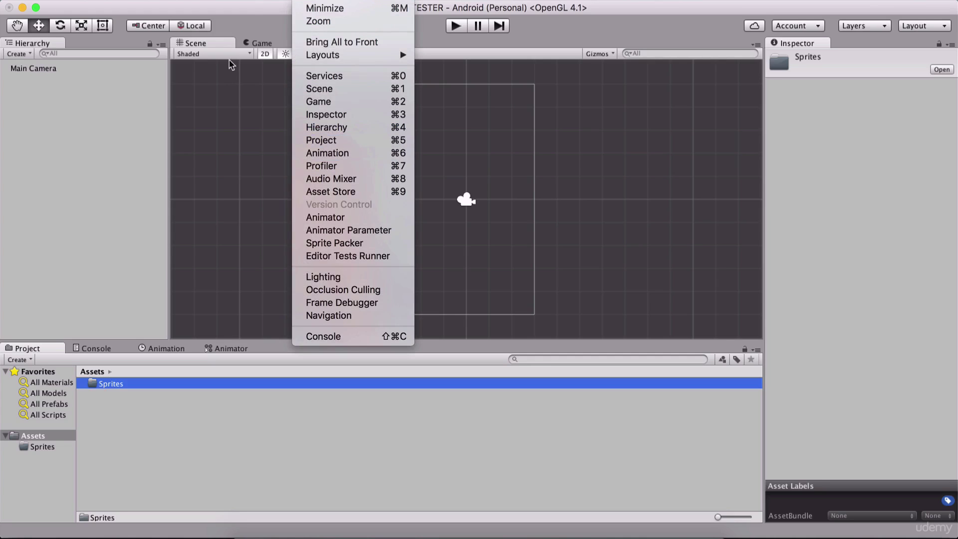
pyautogui.click(213, 43)
# Undock the Scene view into a floating window and dock it back beside the Game view.
pyautogui.moveTo(213, 46); pyautogui.dragTo(343, 56)
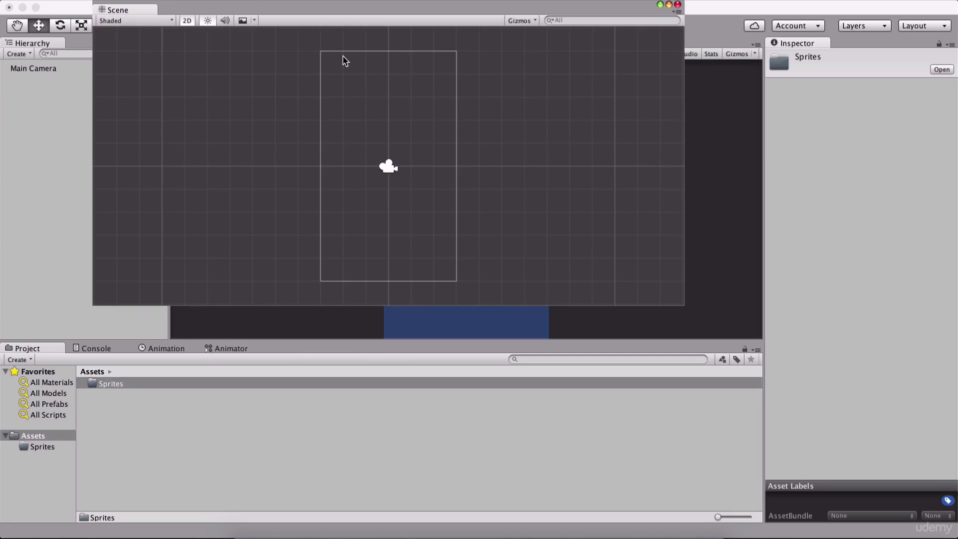
pyautogui.moveTo(140, 8); pyautogui.dragTo(304, 323)
pyautogui.moveTo(190, 198); pyautogui.dragTo(204, 70)
pyautogui.moveTo(401, 49); pyautogui.dragTo(256, 50)
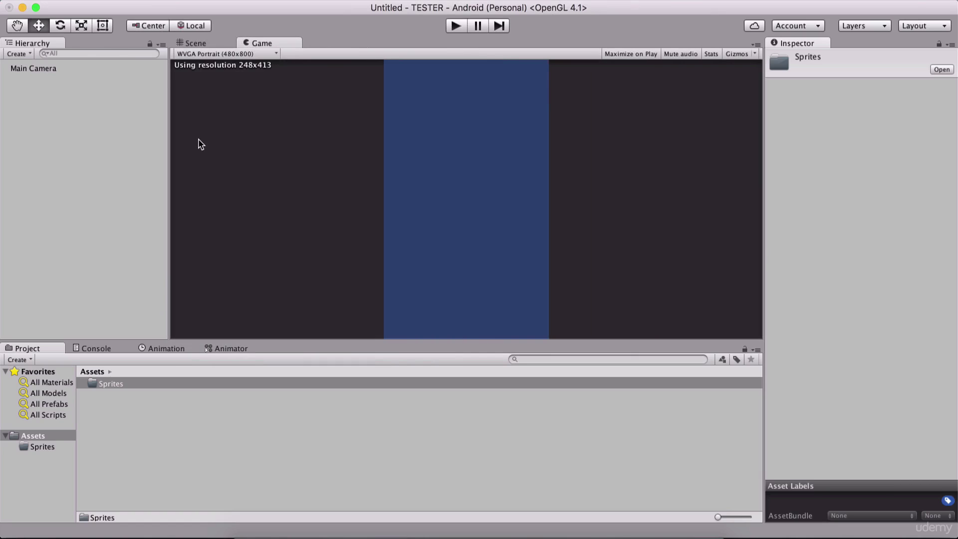
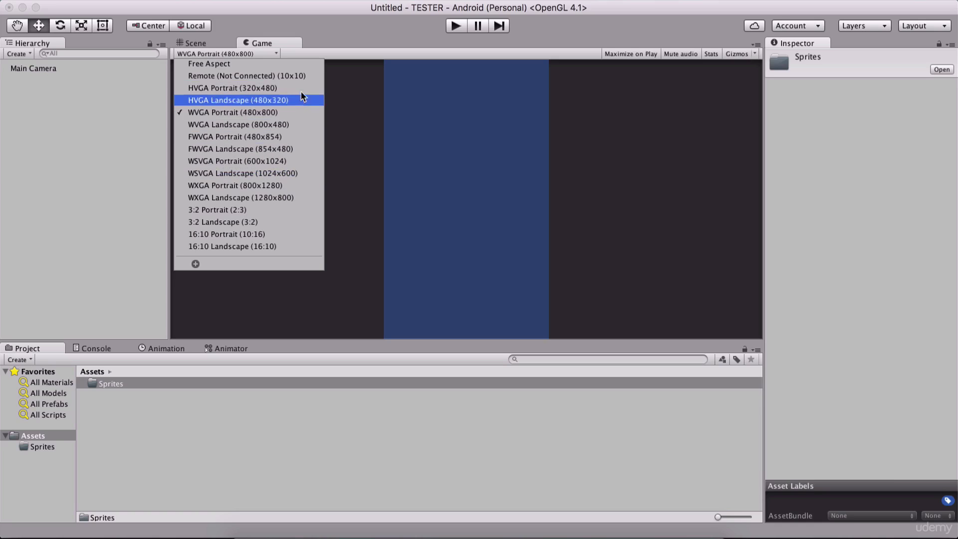
# Try the FWVGA Landscape (854x480) resolution in the Game view and set it to HVGA Portrait (320x480).
pyautogui.click(273, 148)
pyautogui.click(219, 54)
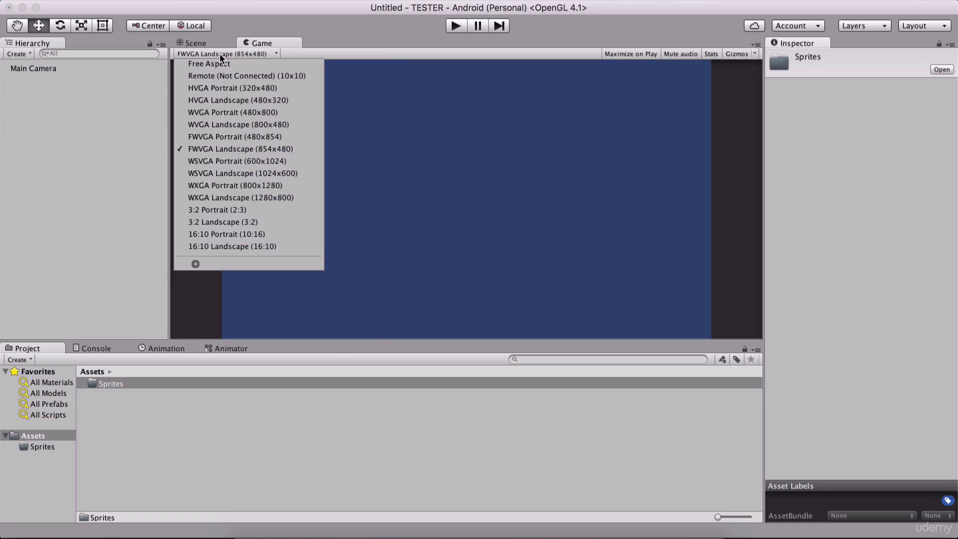
pyautogui.click(246, 88)
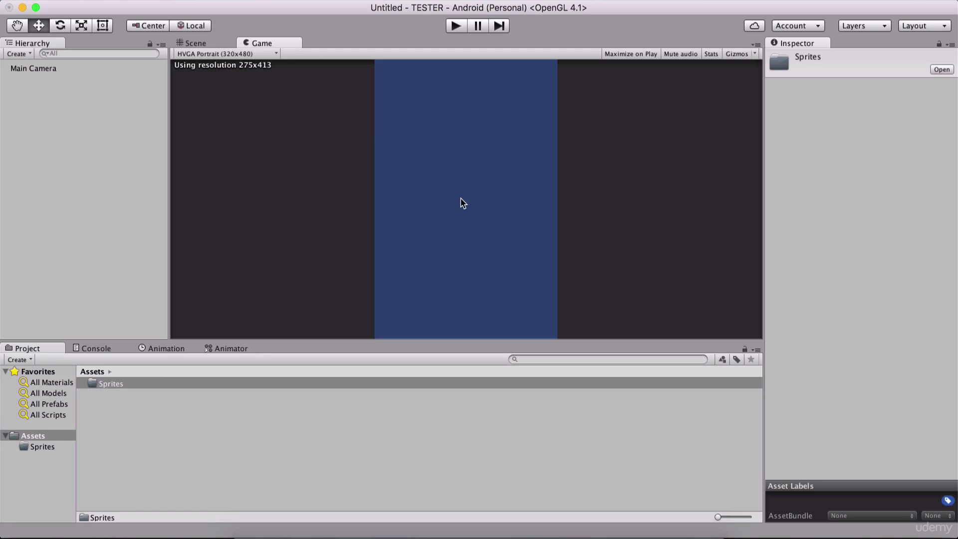
# Try the WVGA Landscape (800x480) resolution in the Game view.
pyautogui.click(253, 54)
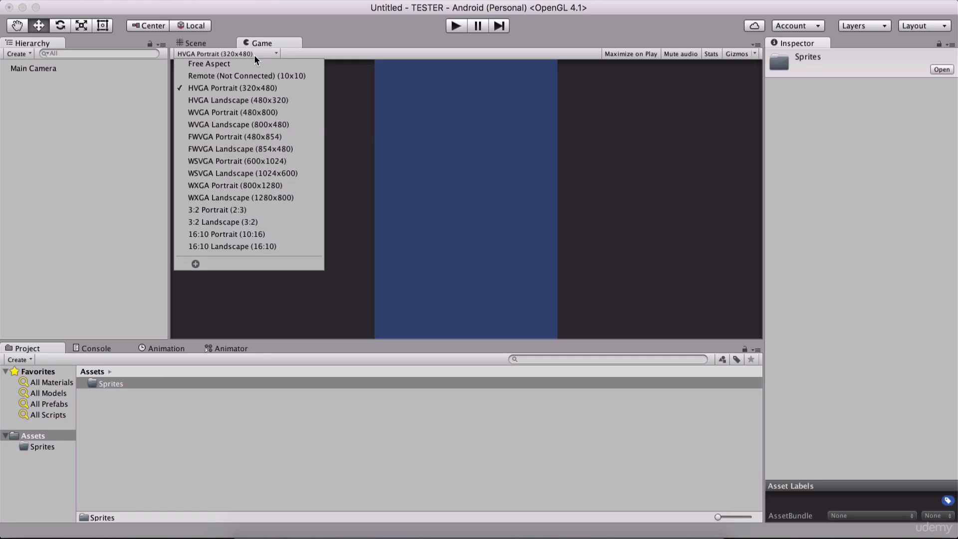
pyautogui.click(270, 125)
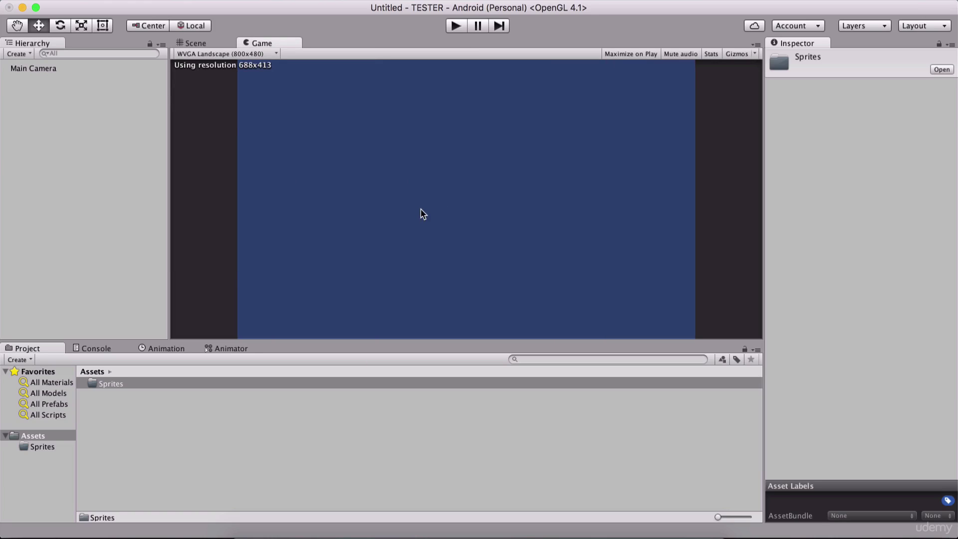
pyautogui.click(261, 54)
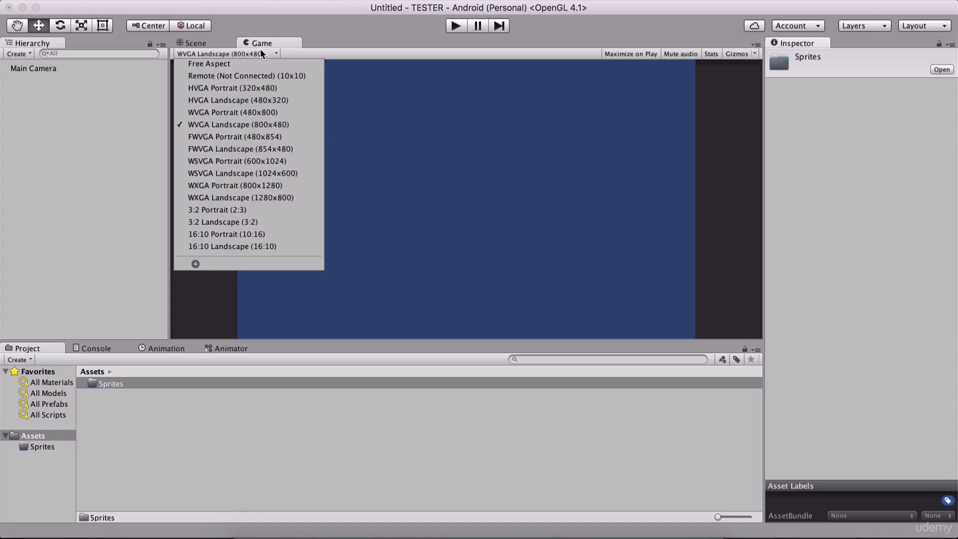
pyautogui.click(261, 53)
# Add a custom fixed Game view resolution labelled My Resolution with width 1280 and height 720.
pyautogui.click(261, 53)
pyautogui.click(195, 264)
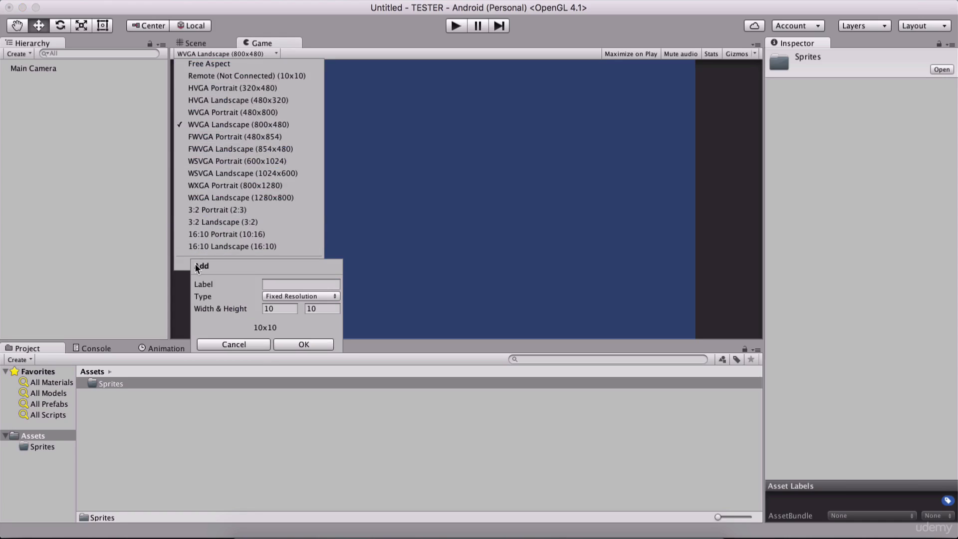
pyautogui.click(269, 283)
pyautogui.write('My Resolution')
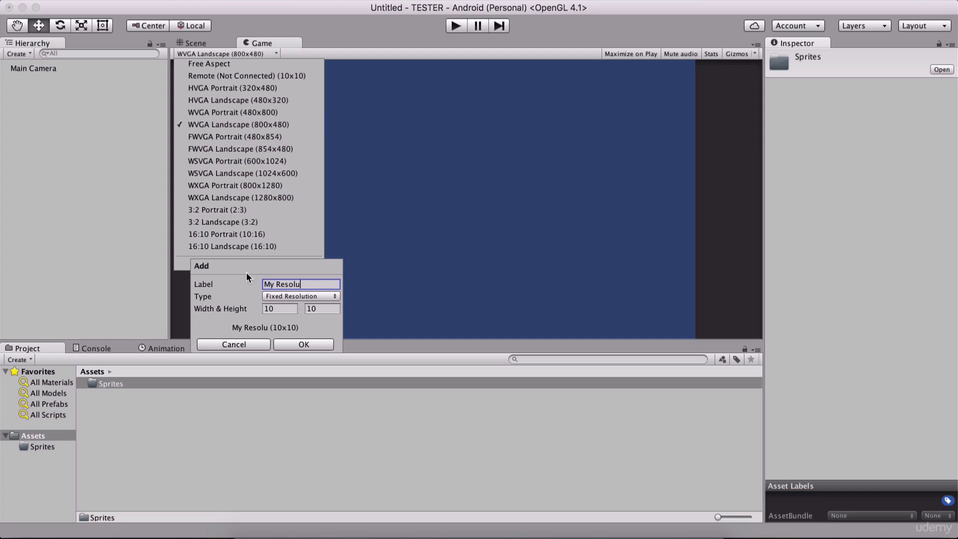
pyautogui.click(292, 295)
pyautogui.click(292, 297)
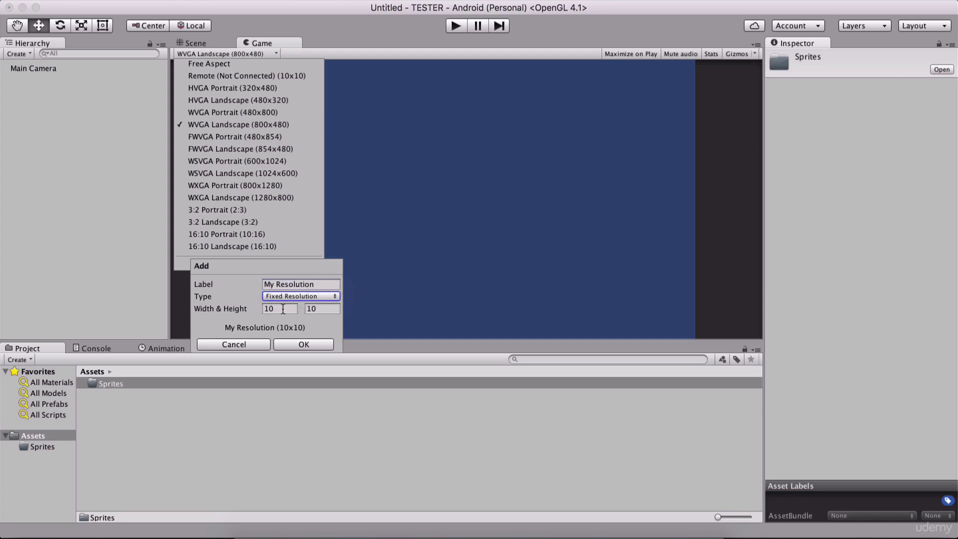
pyautogui.click(280, 310)
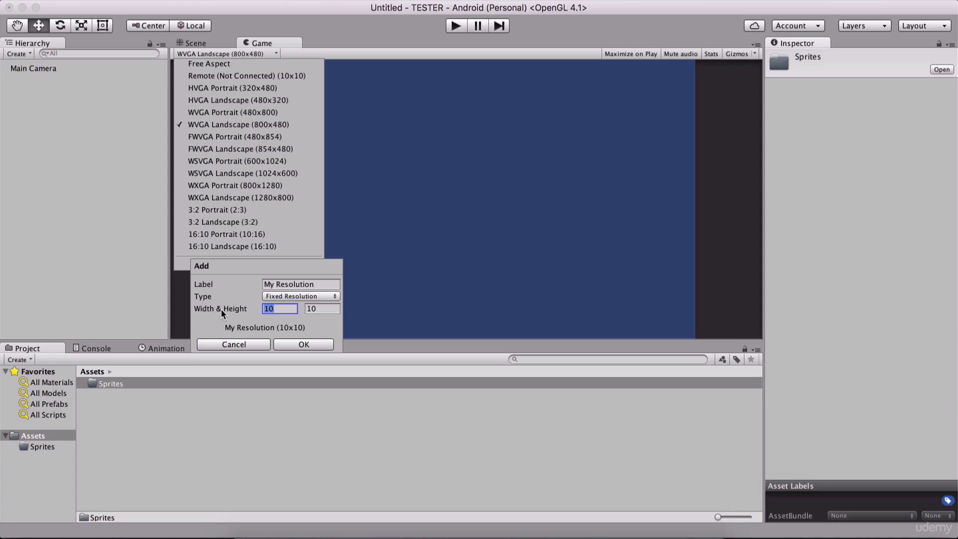
pyautogui.write('1280')
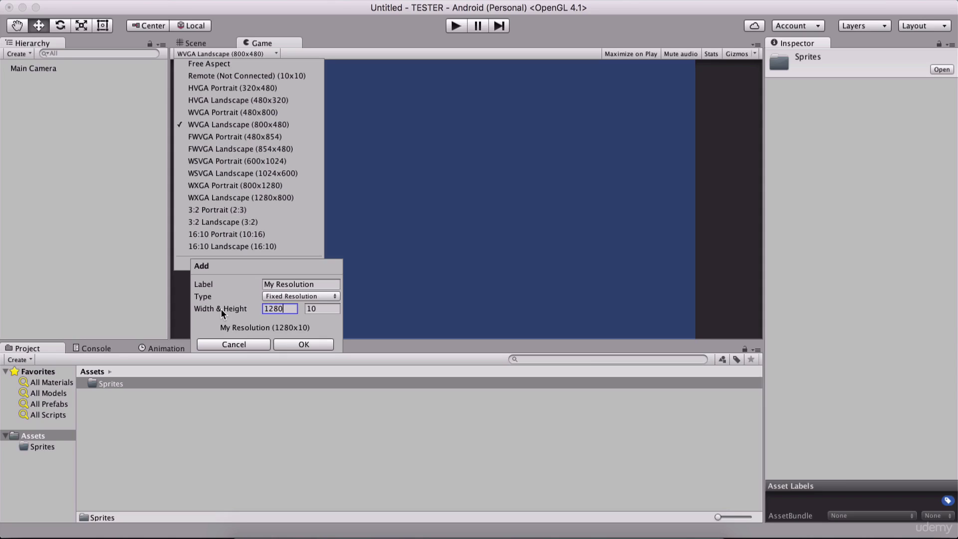
pyautogui.press('Tab')
pyautogui.write('720')
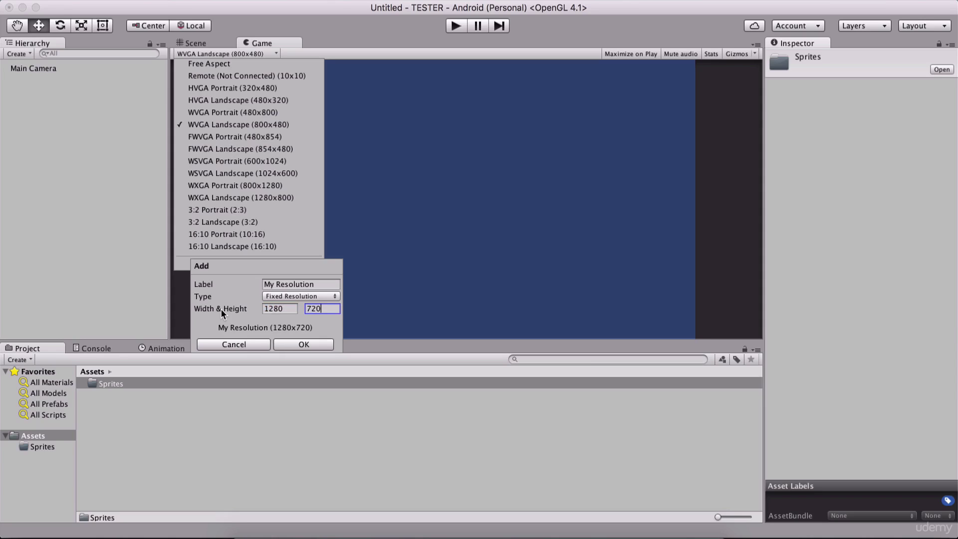
pyautogui.click(298, 344)
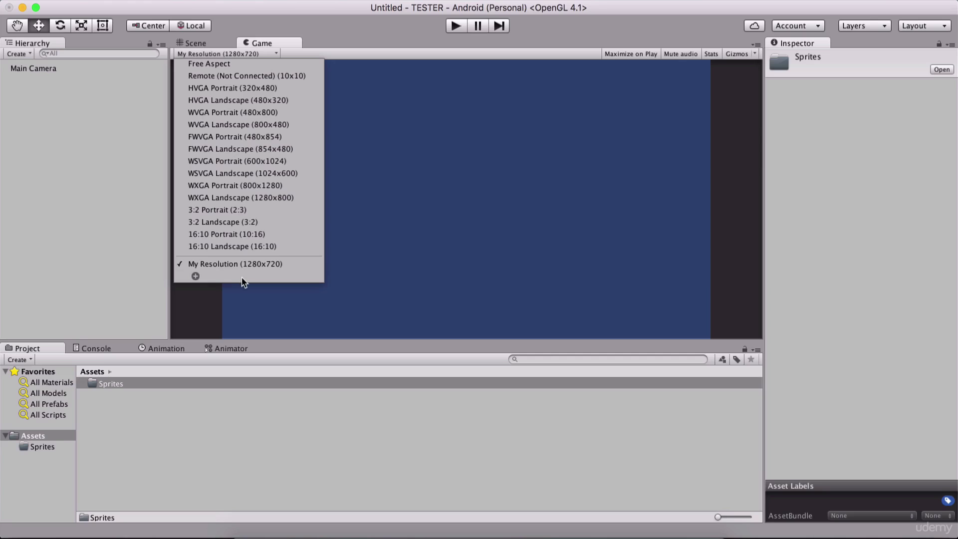
pyautogui.click(67, 157)
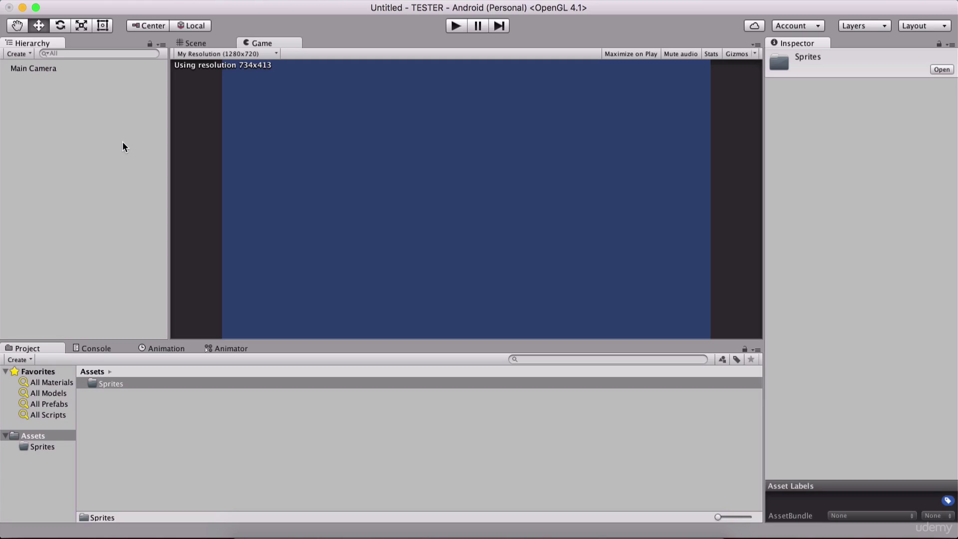
# Rename the Sprites folder in the project's Assets as Scripts.
pyautogui.click(98, 383)
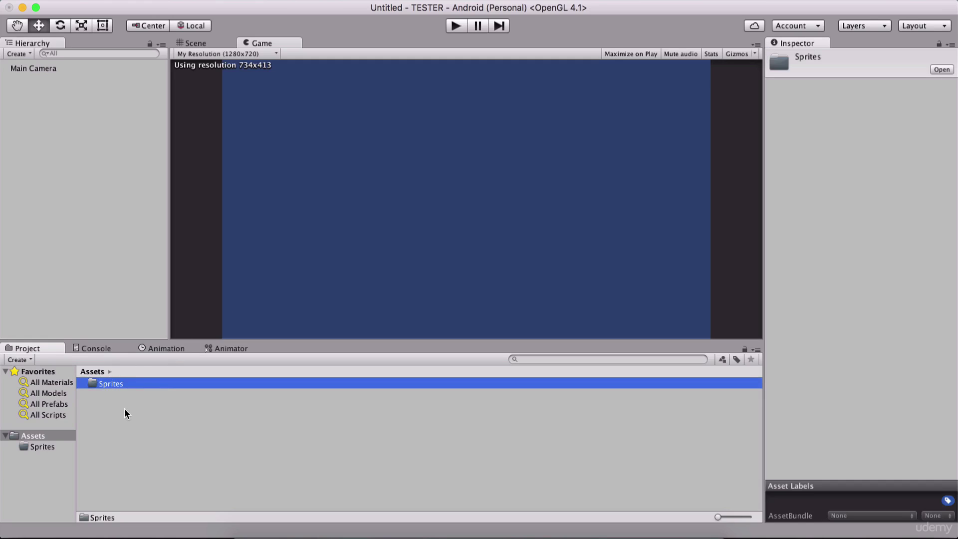
pyautogui.press('Return')
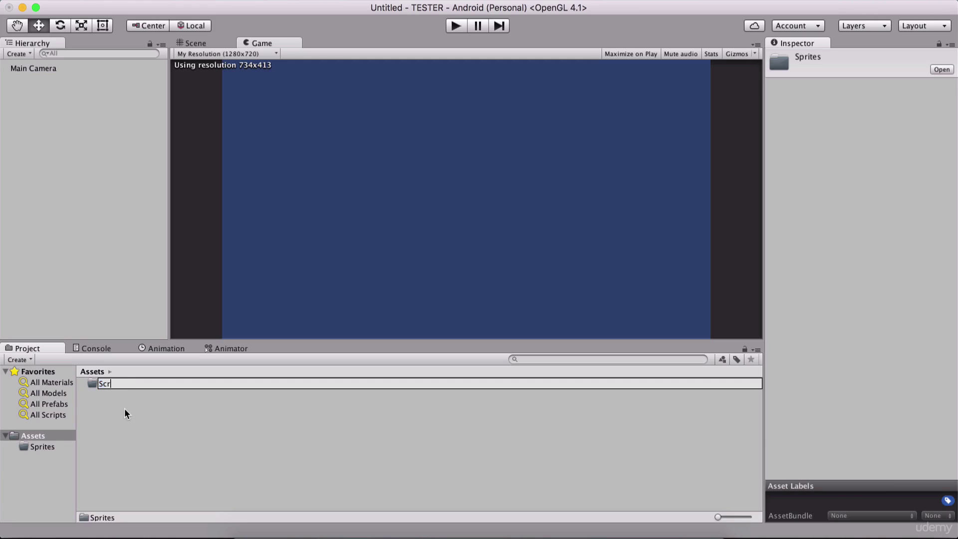
pyautogui.write('Scripts')
pyautogui.press('Return')
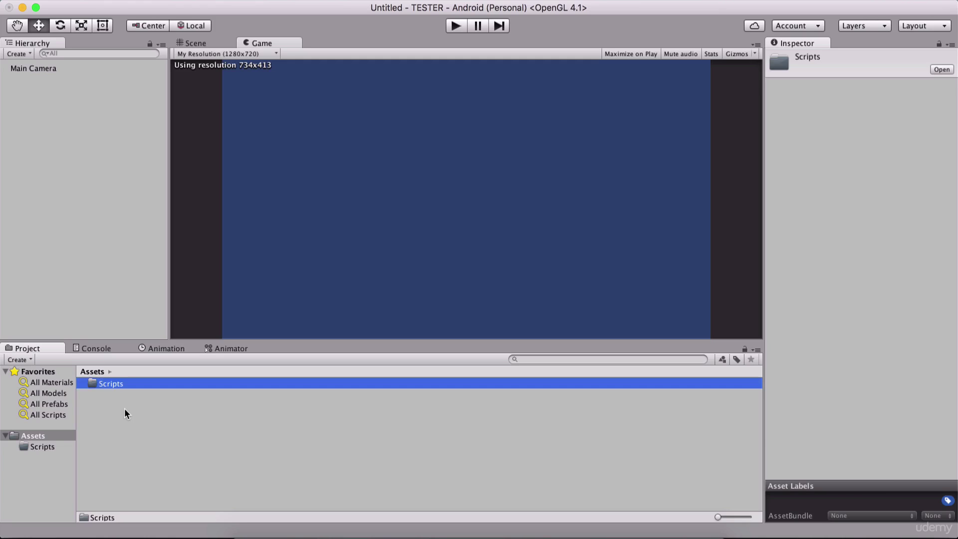
# Create a C# script named MyScript inside the Scripts folder.
pyautogui.doubleClick(103, 383)
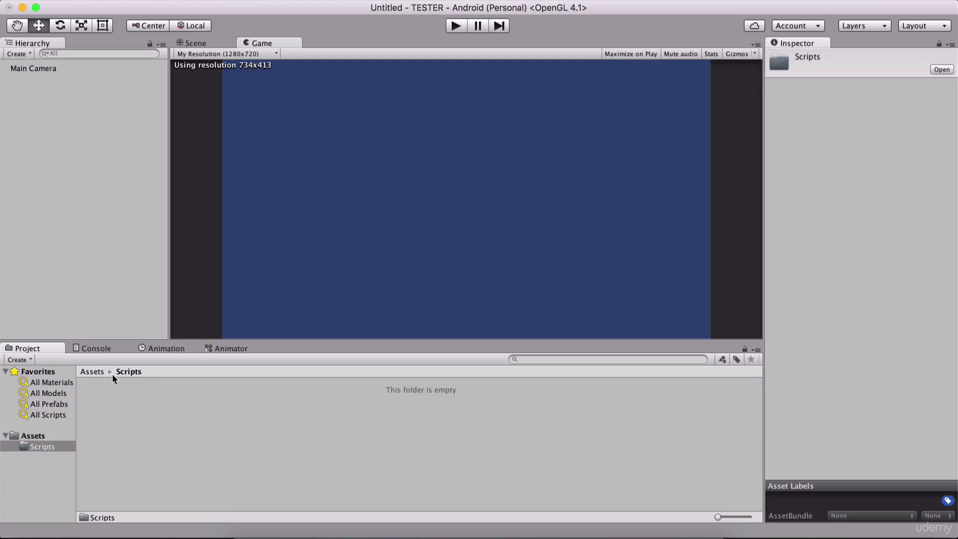
pyautogui.click(150, 423)
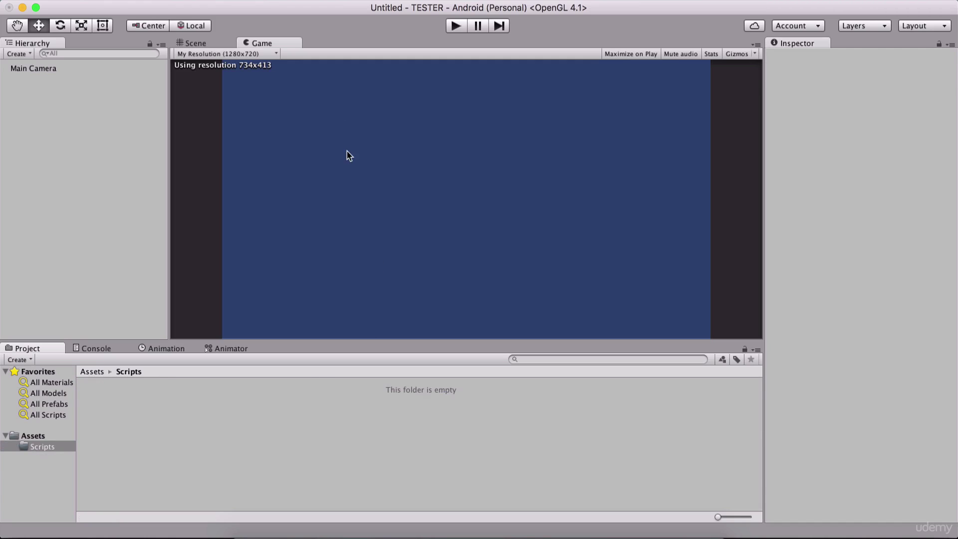
pyautogui.rightClick(129, 412)
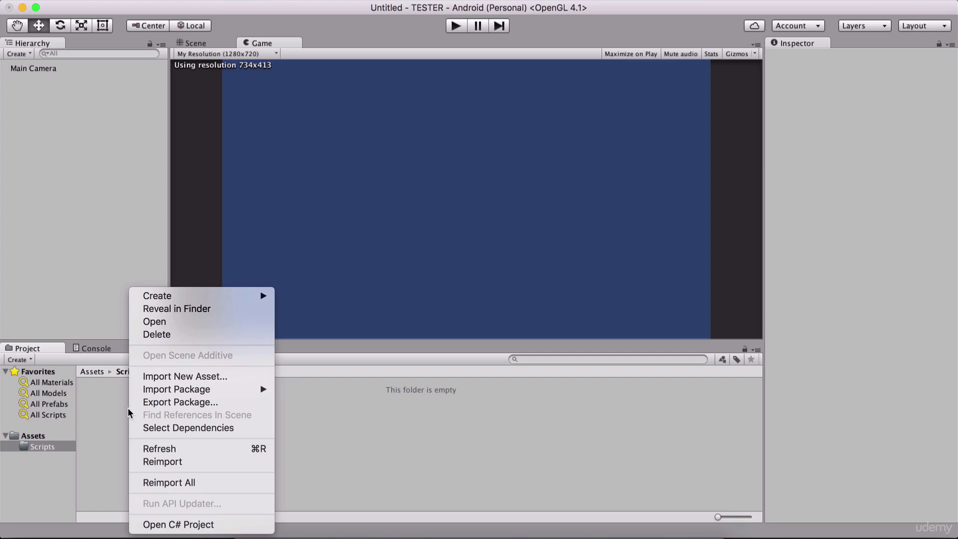
pyautogui.moveTo(263, 299)
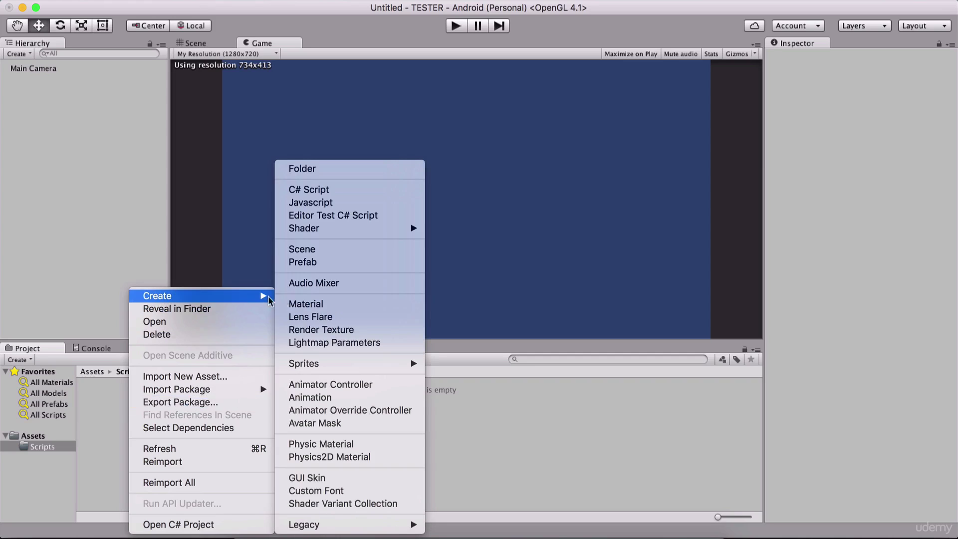
pyautogui.click(360, 194)
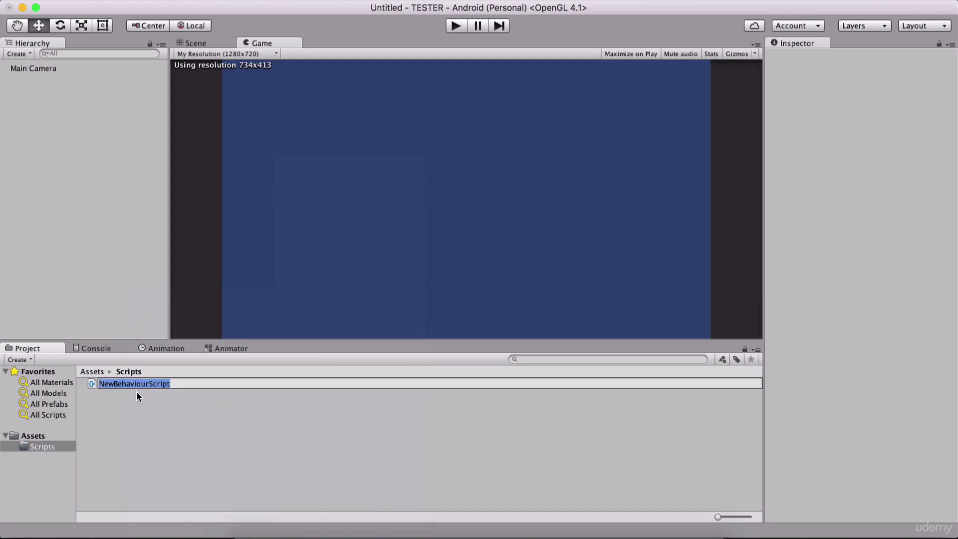
pyautogui.write('MyScript')
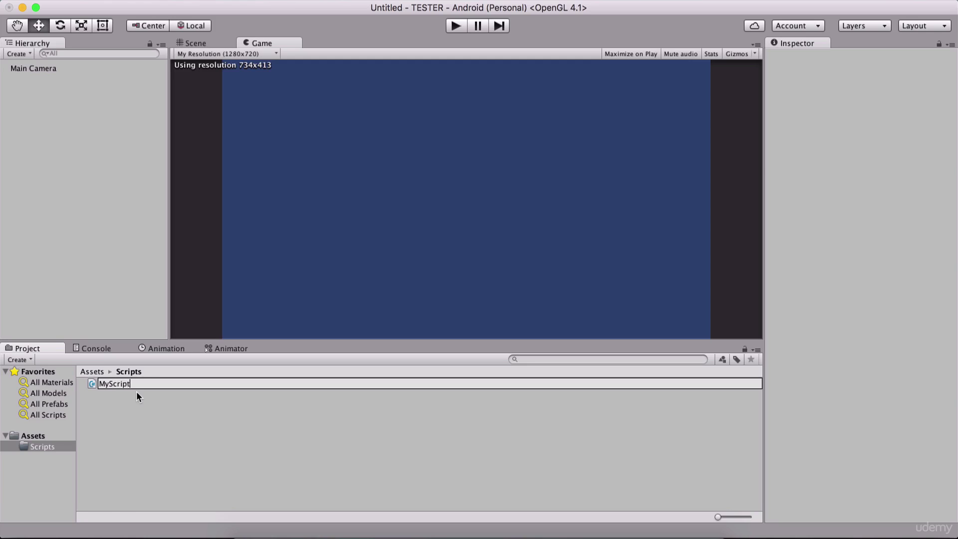
pyautogui.press('Return')
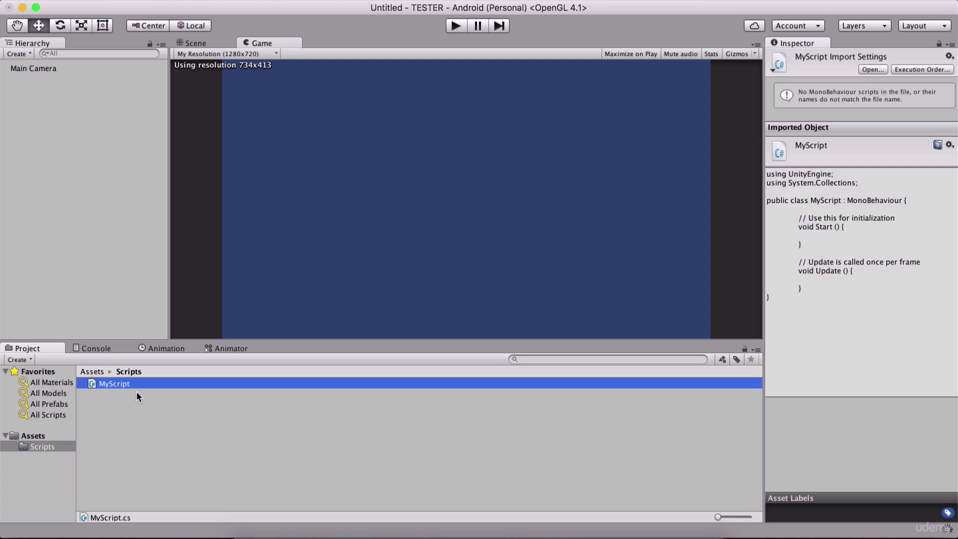
# Open MyScript in the code editor, examine its class with the Start and Update functions, and return to Unity.
pyautogui.doubleClick(91, 383)
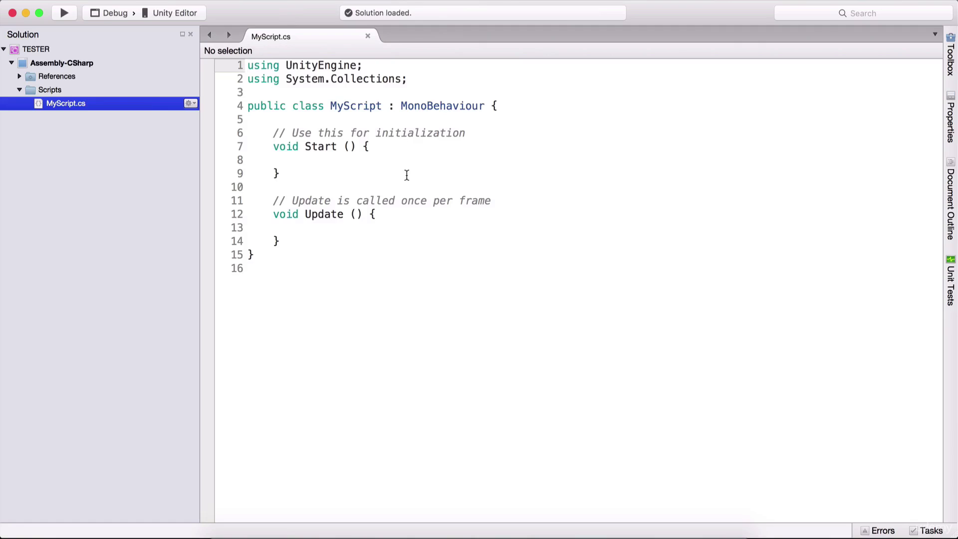
pyautogui.click(363, 231)
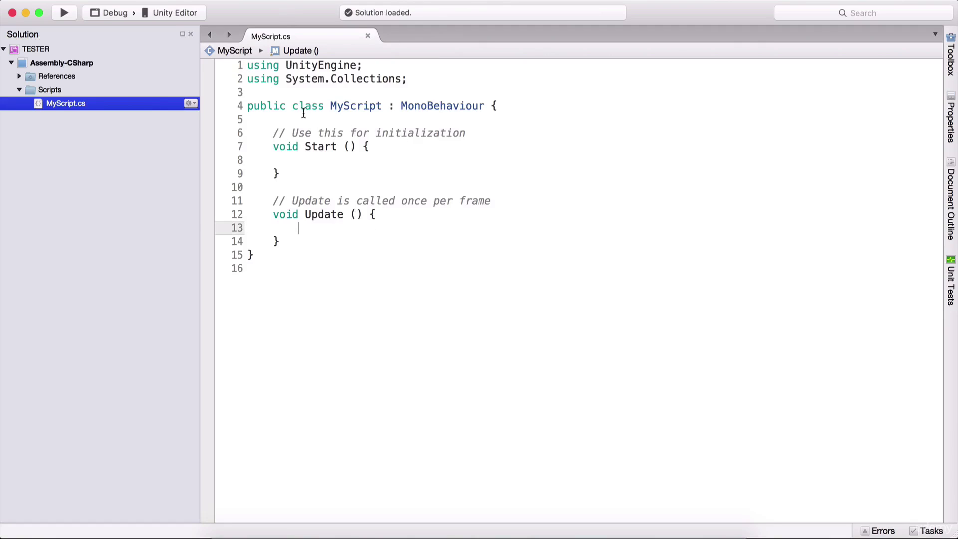
pyautogui.moveTo(304, 105); pyautogui.dragTo(429, 148)
pyautogui.click(414, 163)
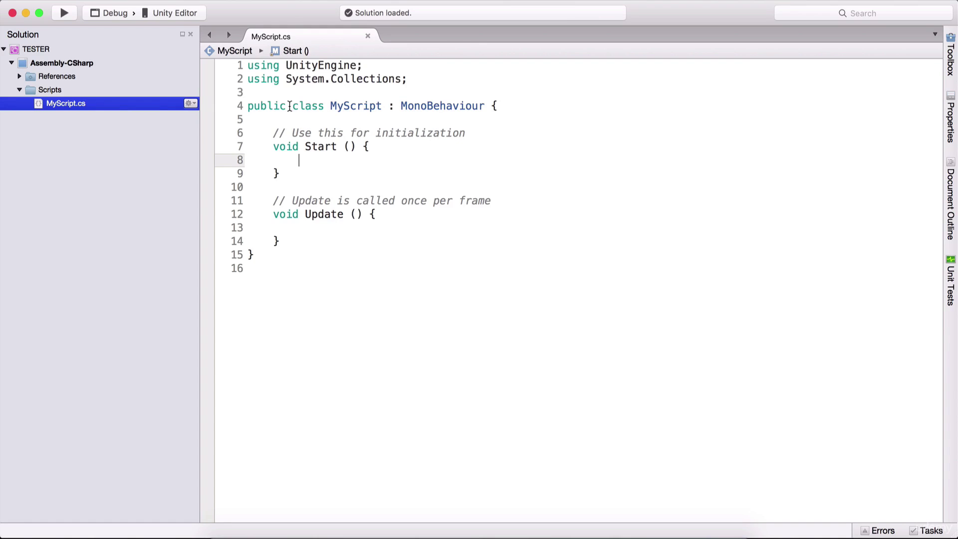
pyautogui.moveTo(288, 106); pyautogui.dragTo(355, 278)
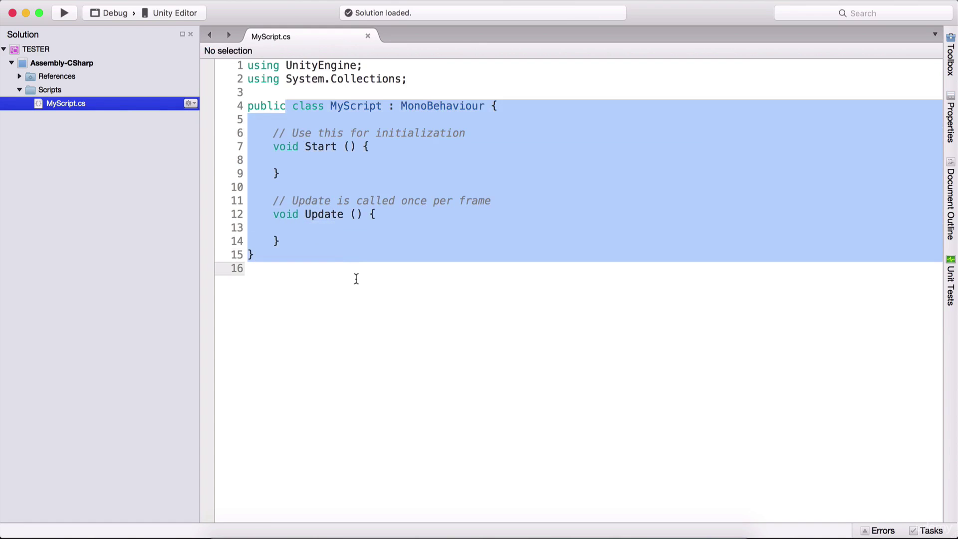
pyautogui.click(376, 159)
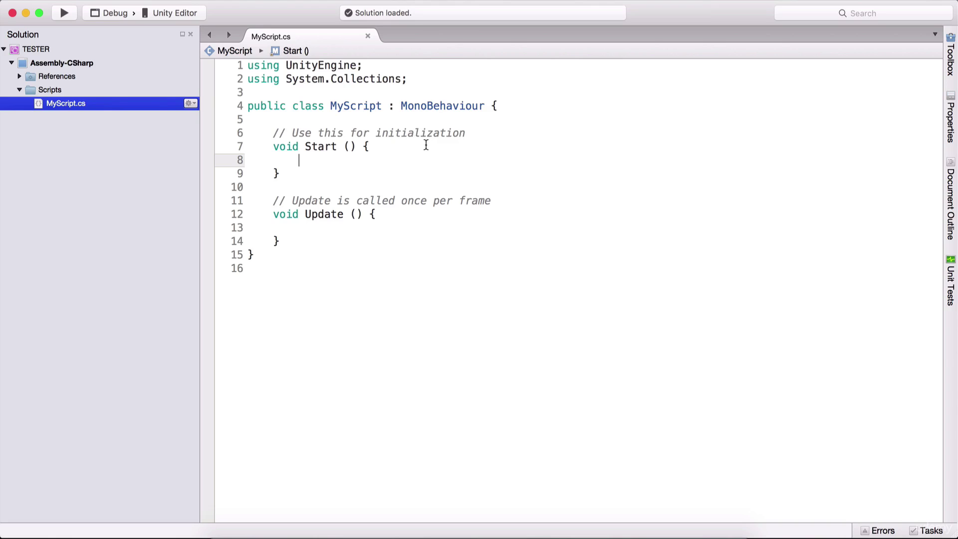
pyautogui.click(462, 530)
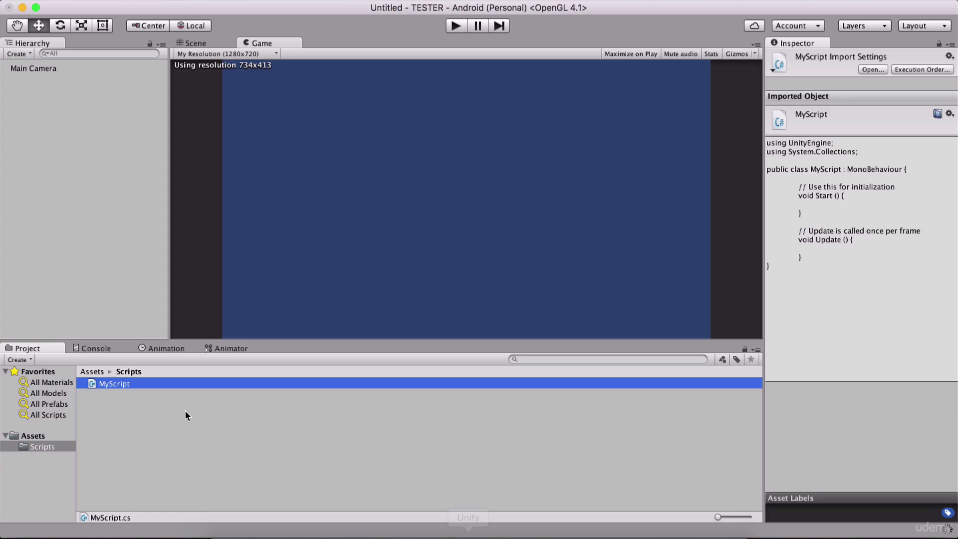
pyautogui.rightClick(100, 414)
pyautogui.moveTo(161, 296)
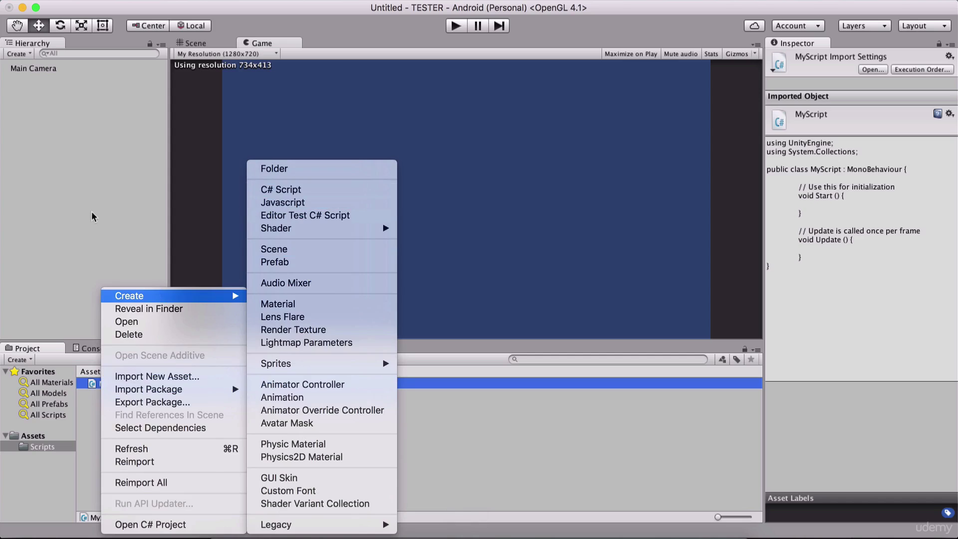
pyautogui.click(79, 250)
pyautogui.click(114, 404)
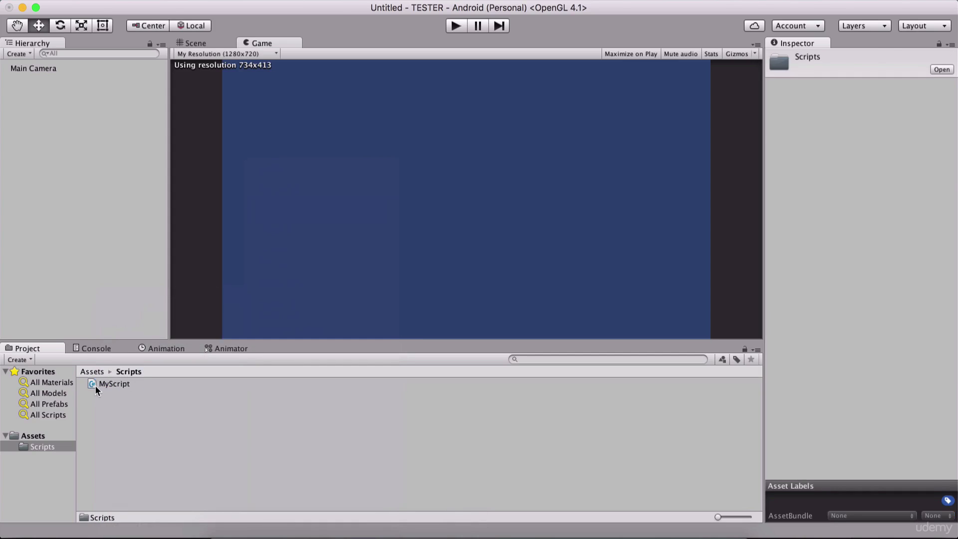
# Reopen MyScript in the code editor and switch back to Unity.
pyautogui.doubleClick(95, 385)
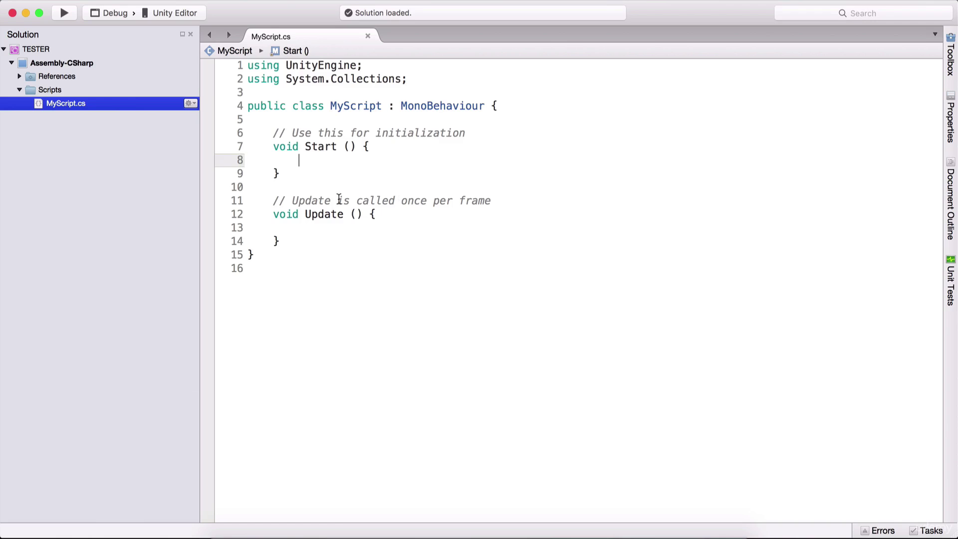
pyautogui.click(468, 532)
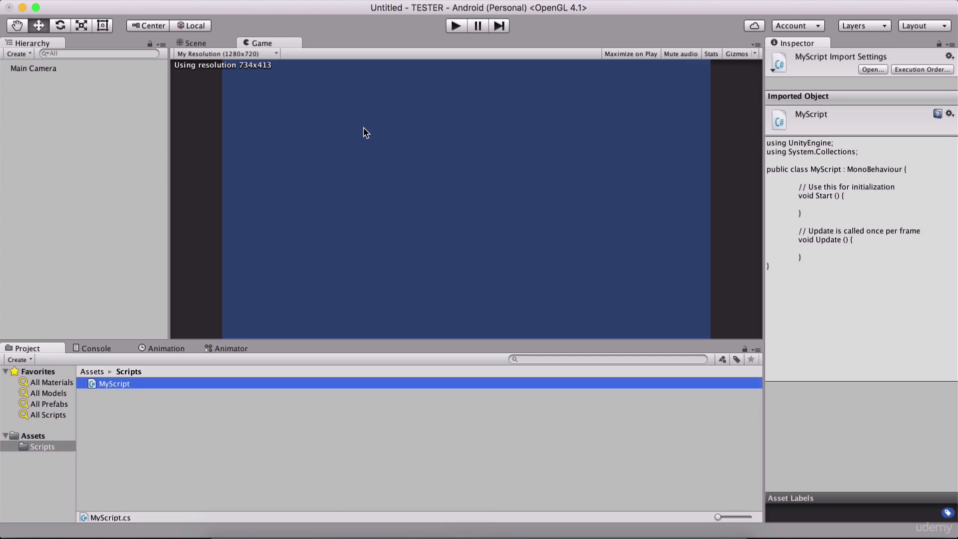
# Show the Scene view with the Main Camera selected and view its Animation and Animator windows.
pyautogui.click(205, 41)
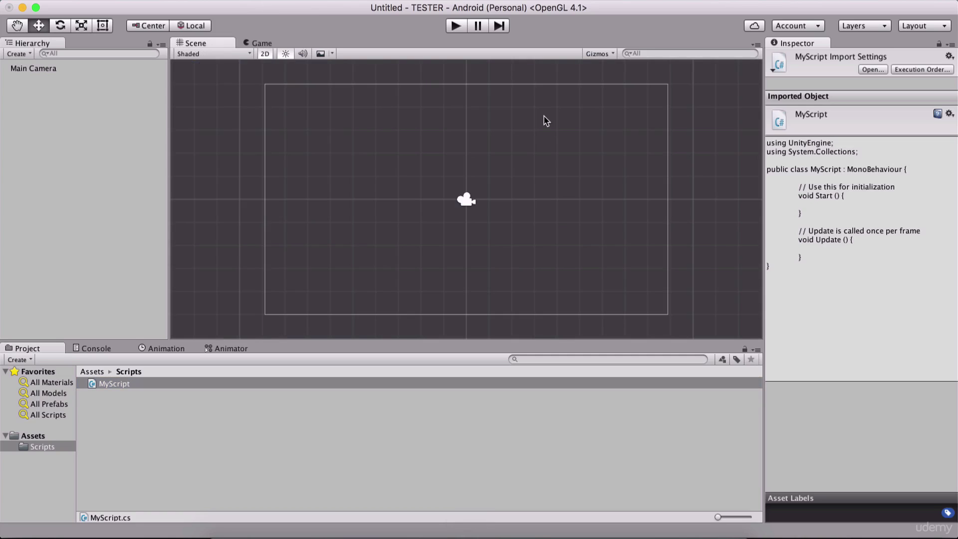
pyautogui.click(73, 66)
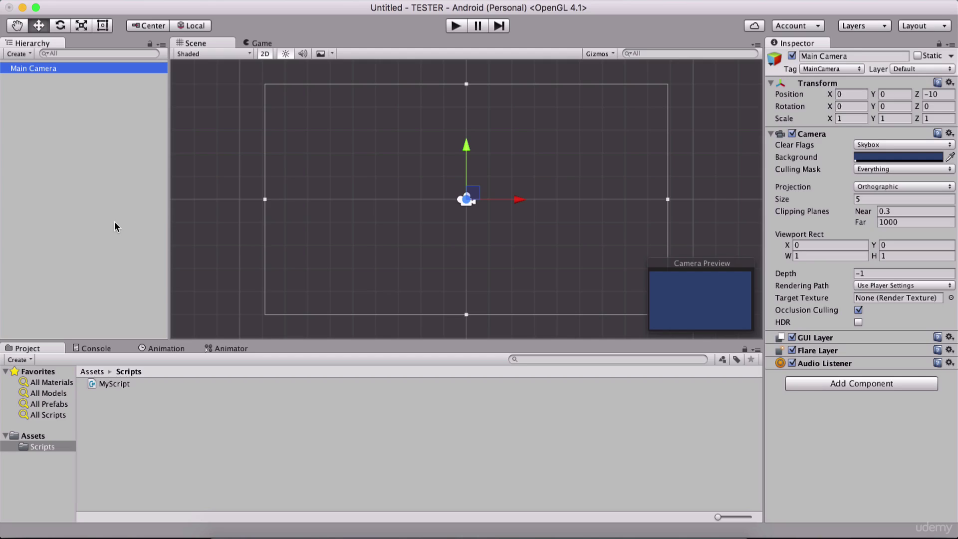
pyautogui.click(164, 351)
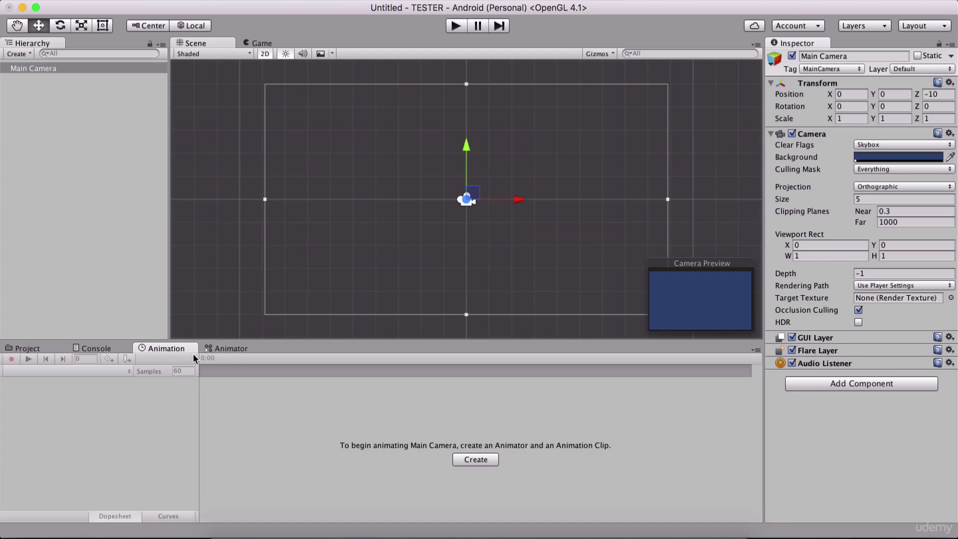
pyautogui.click(232, 348)
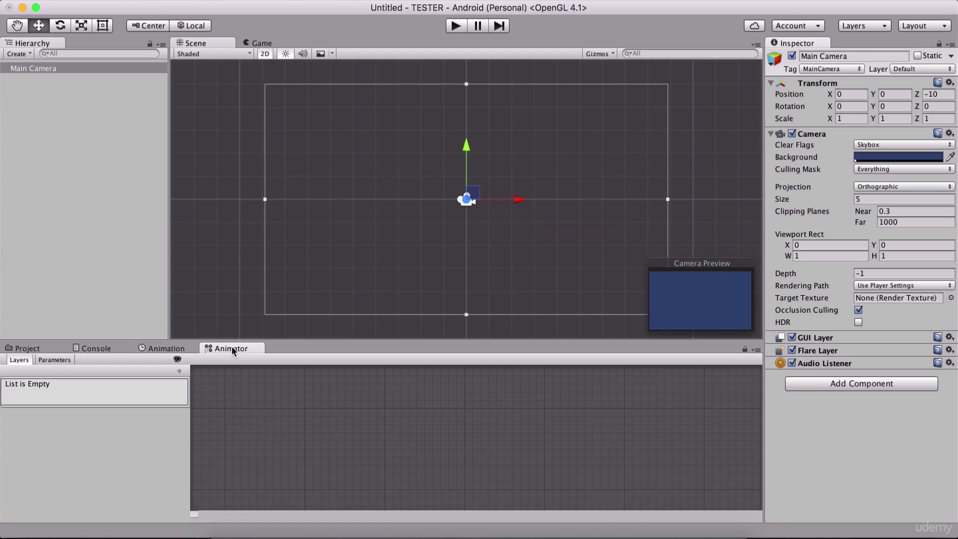
# Compare the Animation and Animator windows for the Main Camera and view the list of available editor windows.
pyautogui.click(174, 347)
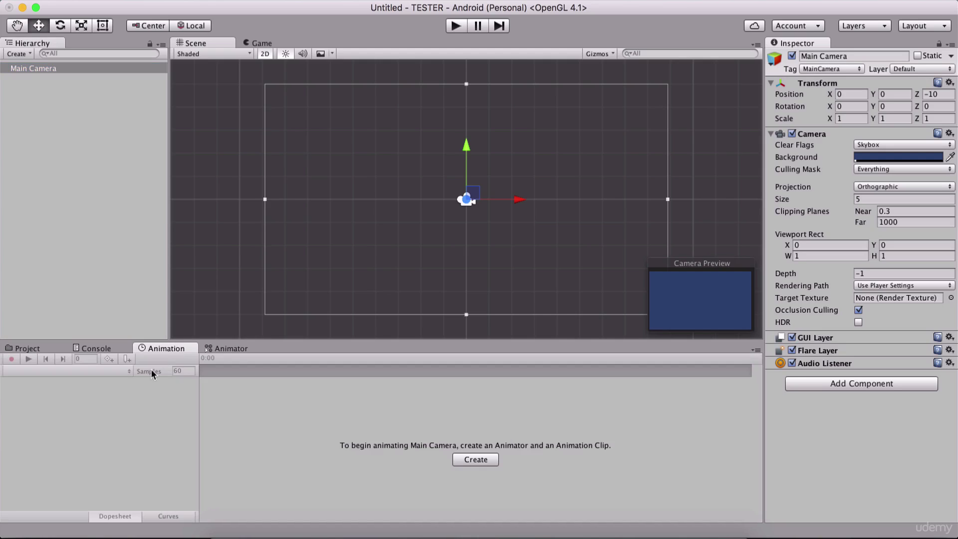
pyautogui.click(226, 348)
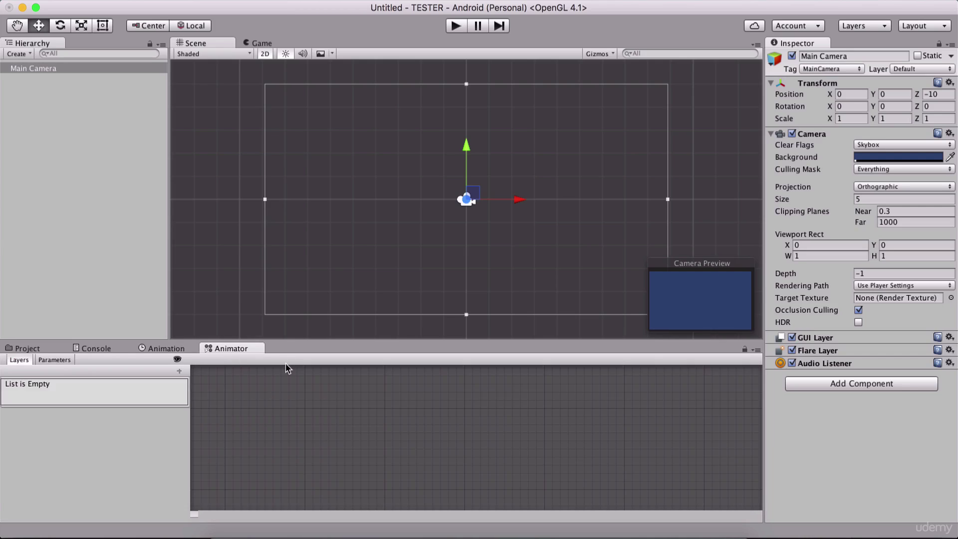
pyautogui.click(173, 349)
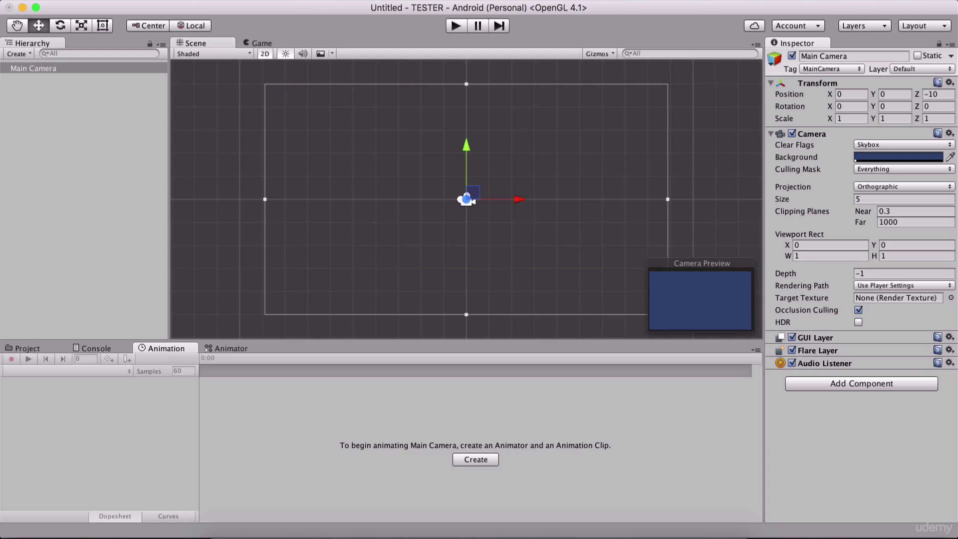
pyautogui.click(321, 1)
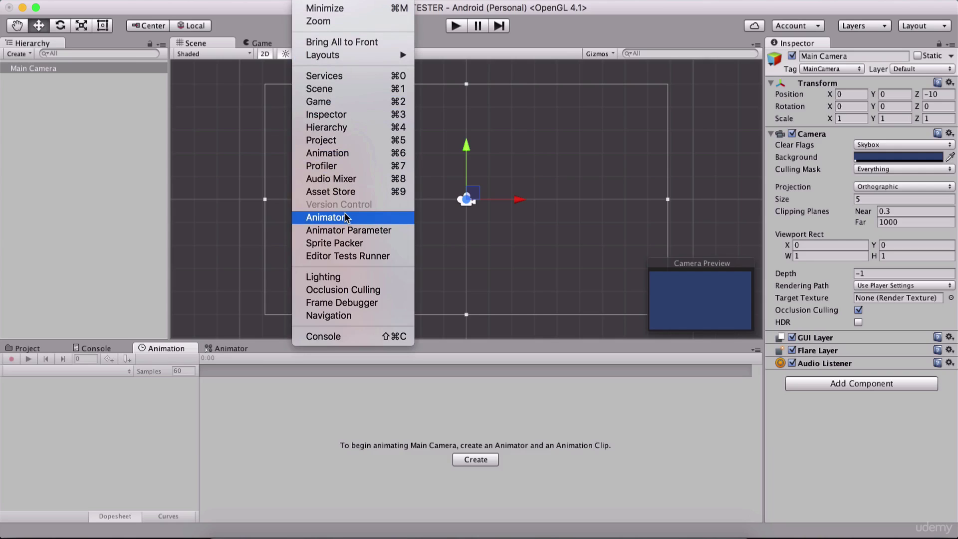
pyautogui.click(228, 149)
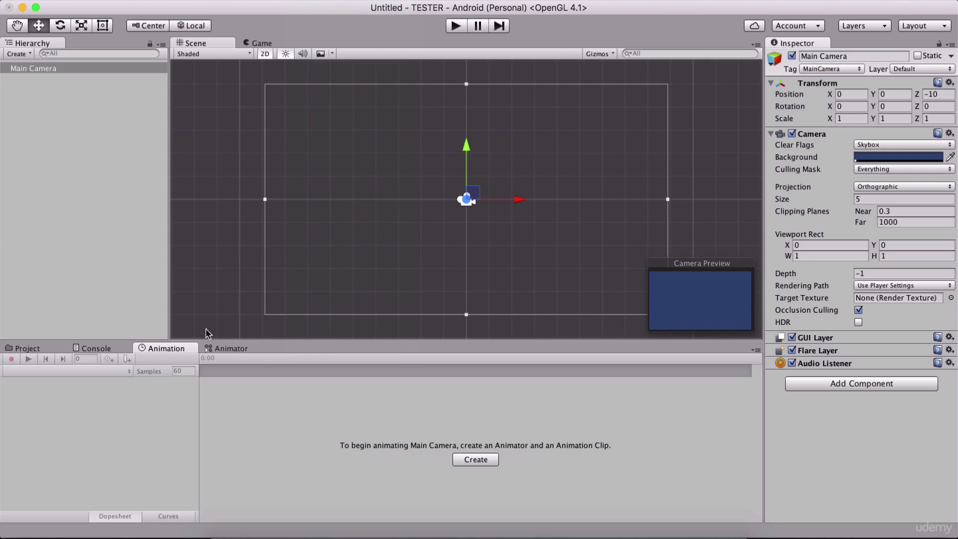
# Detach the Animation window, dock it back between Console and Animator, and show the Project window.
pyautogui.moveTo(179, 349); pyautogui.dragTo(382, 218)
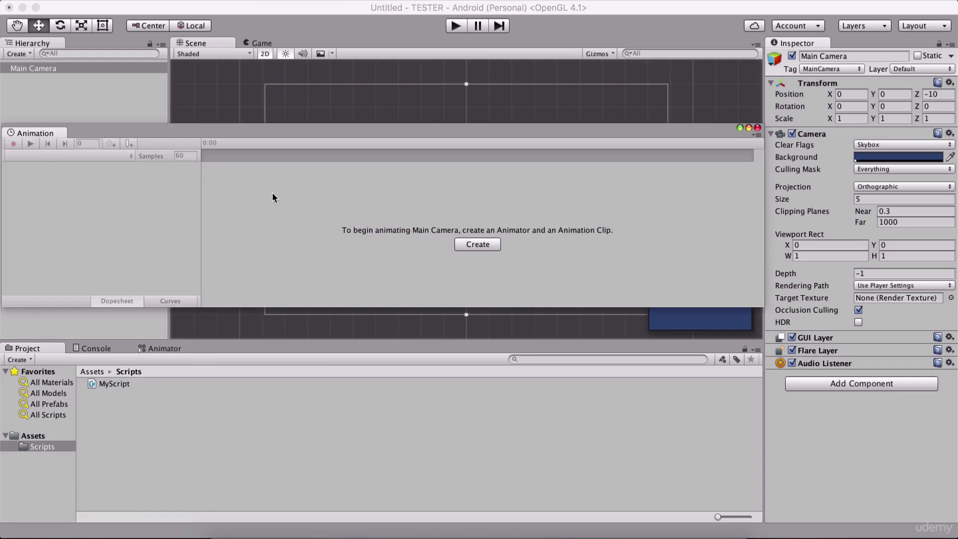
pyautogui.moveTo(43, 134); pyautogui.dragTo(144, 350)
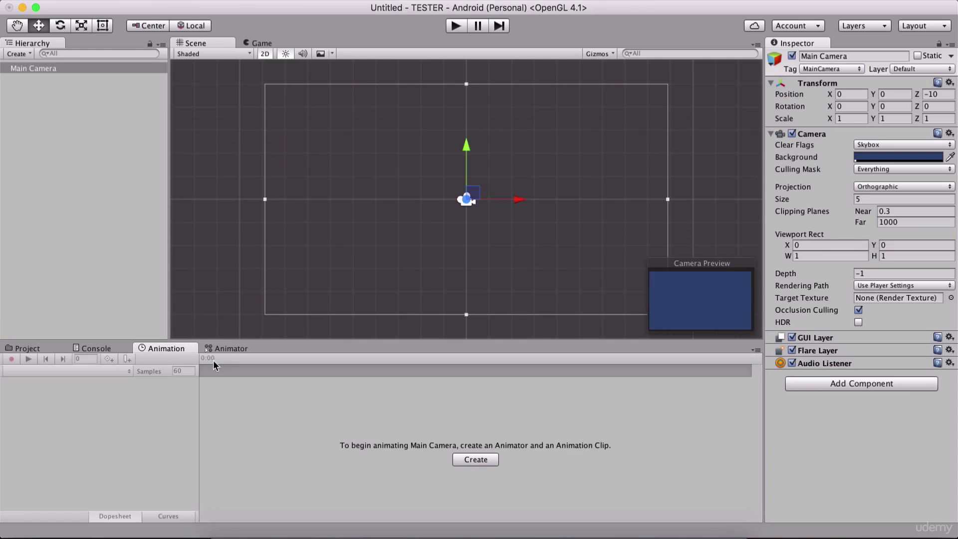
pyautogui.click(229, 350)
pyautogui.click(177, 350)
pyautogui.click(50, 352)
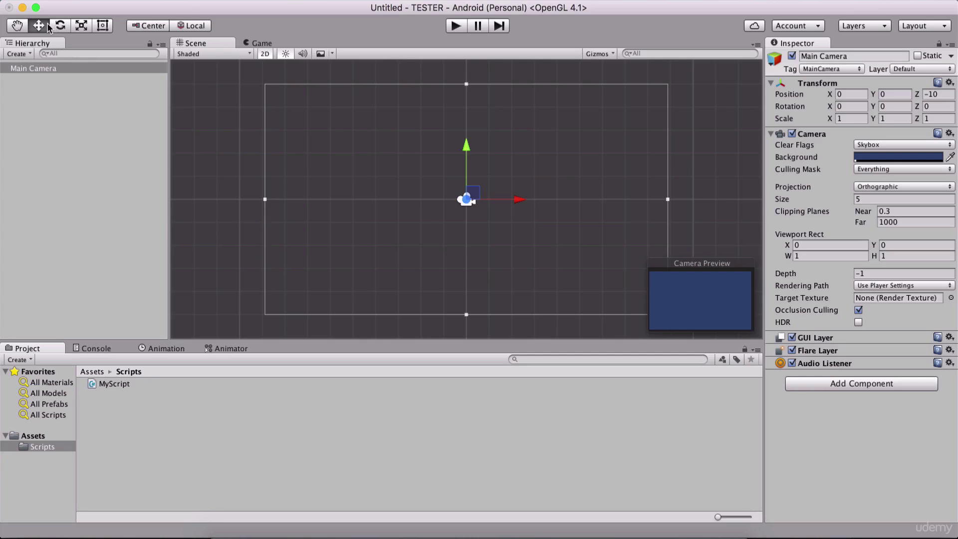
# Pan the Scene view around the Main Camera with the Hand tool.
pyautogui.click(18, 29)
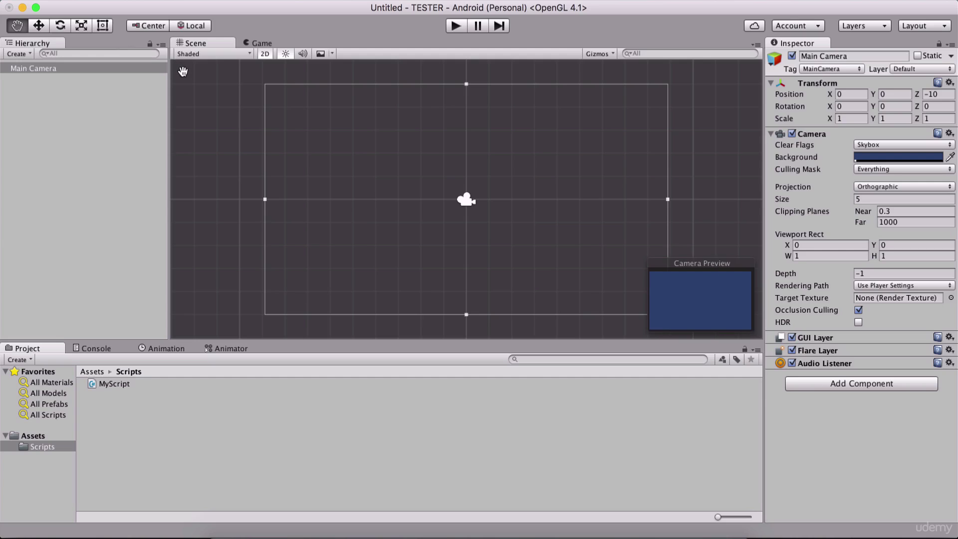
pyautogui.moveTo(410, 181)
pyautogui.mouseDown()
pyautogui.moveTo(400, 148)
pyautogui.moveTo(406, 197)
pyautogui.moveTo(397, 178)
pyautogui.mouseUp()
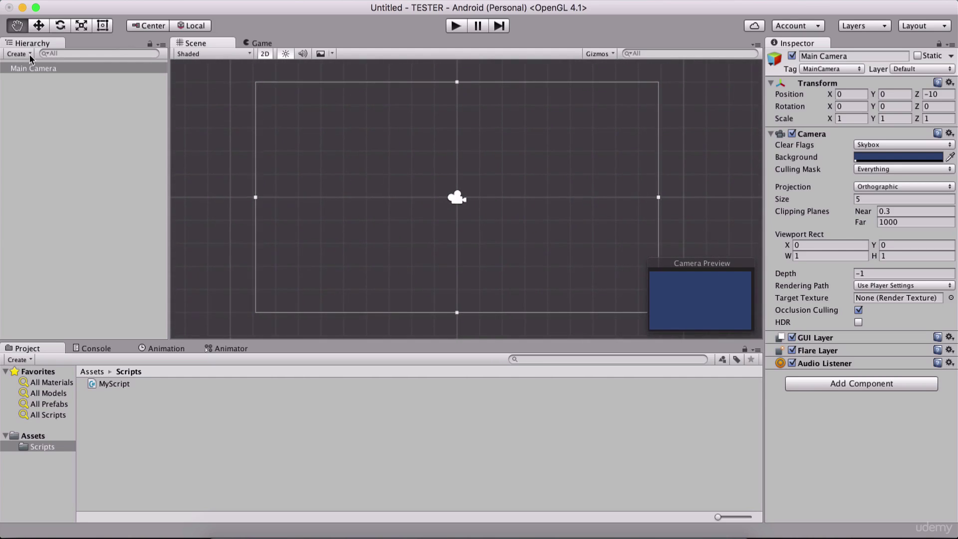
pyautogui.moveTo(324, 133); pyautogui.dragTo(353, 117)
# Move the Main Camera to about Y -1.24 with the Move tool and reset its position to X 0, Y 0.
pyautogui.click(38, 25)
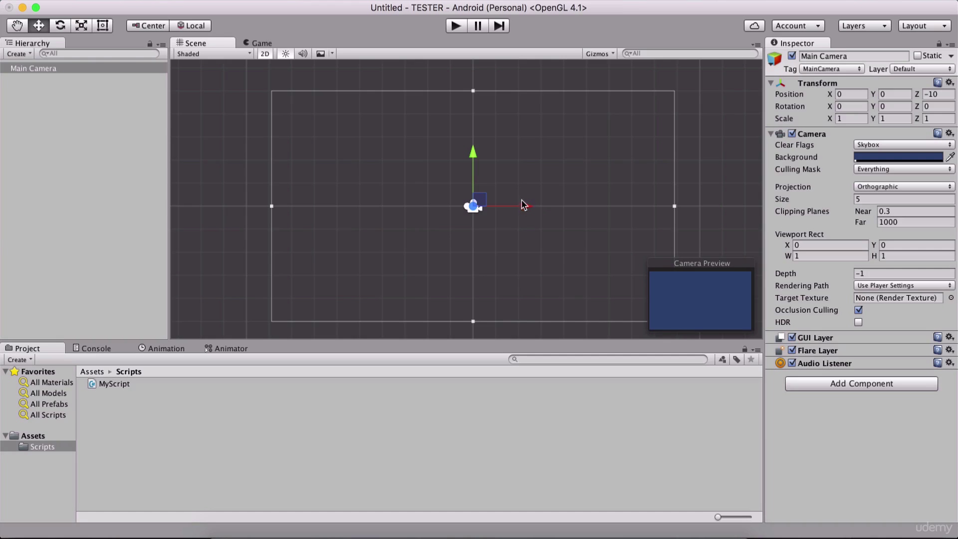
pyautogui.moveTo(524, 206); pyautogui.dragTo(516, 183)
pyautogui.click(851, 94)
pyautogui.write('0')
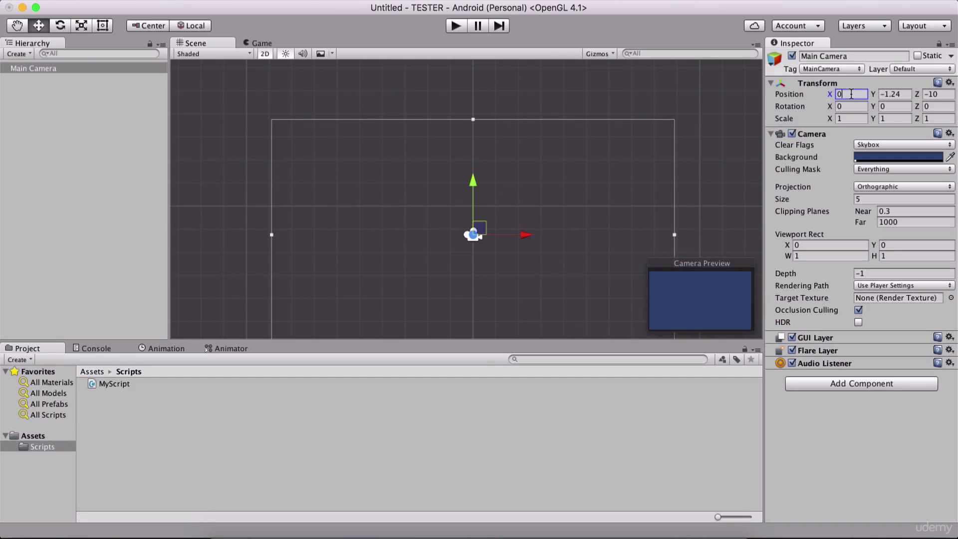
pyautogui.click(890, 95)
pyautogui.write('0')
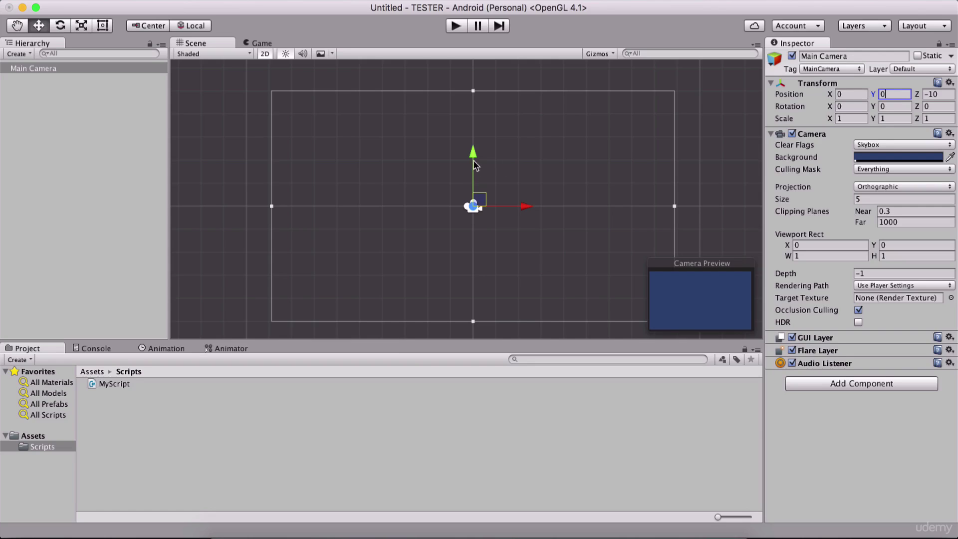
# Shift the Main Camera along the X axis to about -0.12 and reset its X position to 0.
pyautogui.moveTo(499, 202); pyautogui.dragTo(521, 199)
pyautogui.click(474, 207)
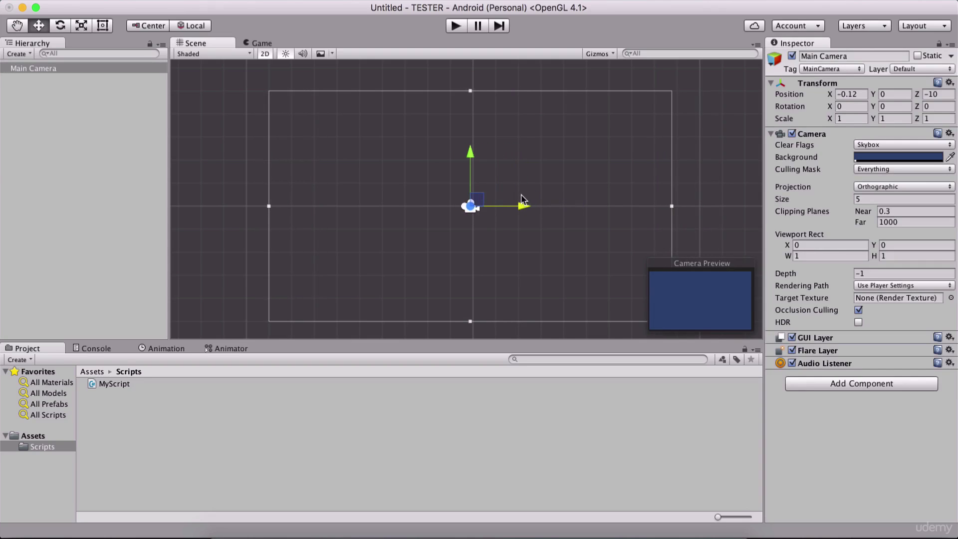
pyautogui.click(861, 94)
pyautogui.write('0')
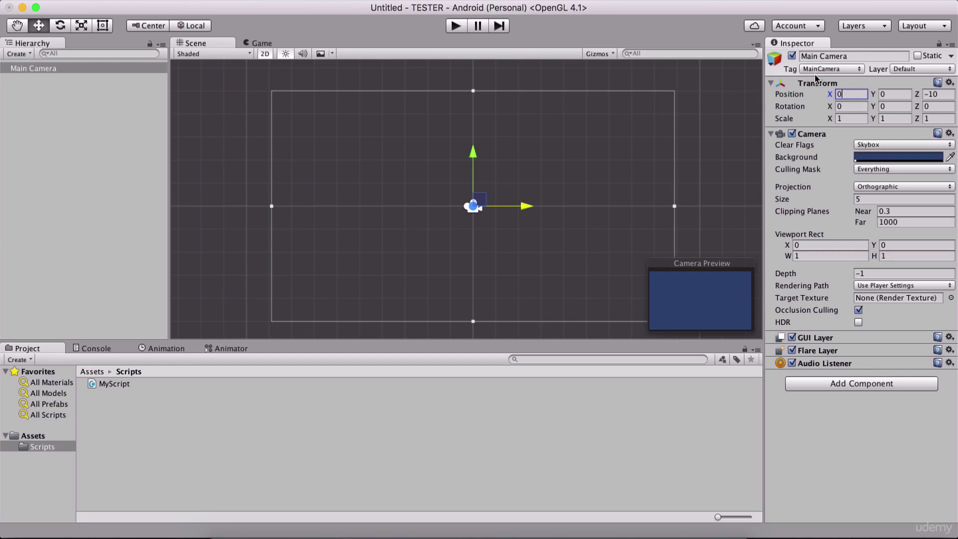
# Try the Rotate tool on the Main Camera, scale it vertically to about -0.42 with the Scale tool, and reset its Y scale to 1.
pyautogui.click(61, 27)
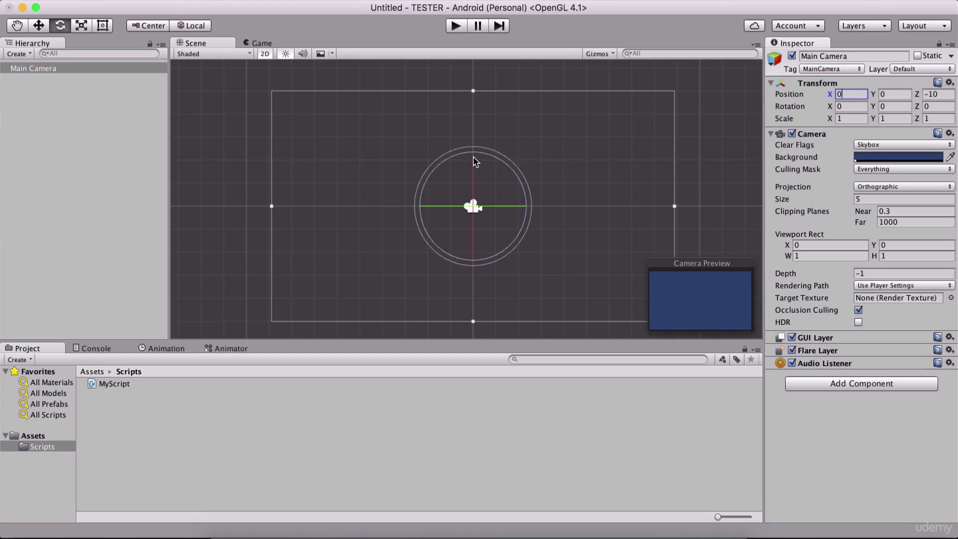
pyautogui.moveTo(442, 207); pyautogui.dragTo(465, 167)
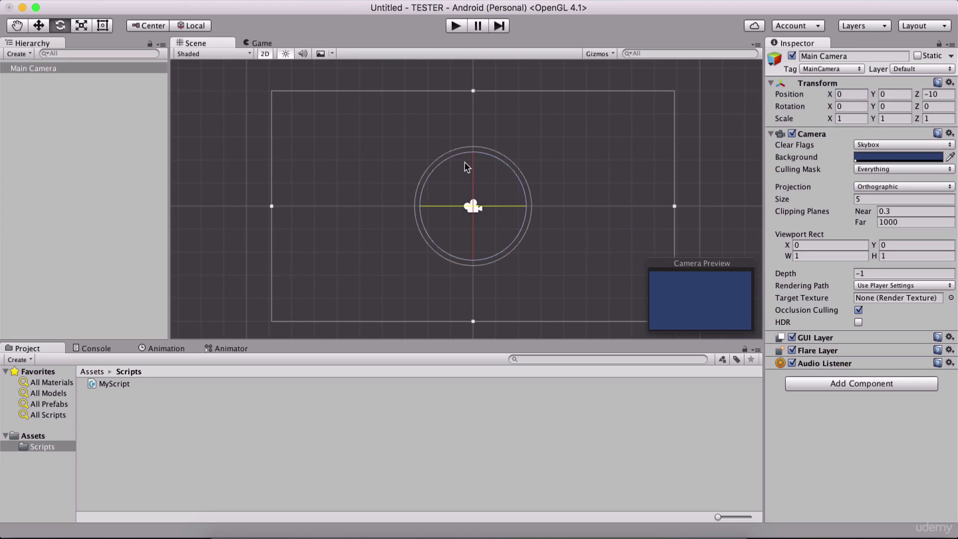
pyautogui.click(82, 25)
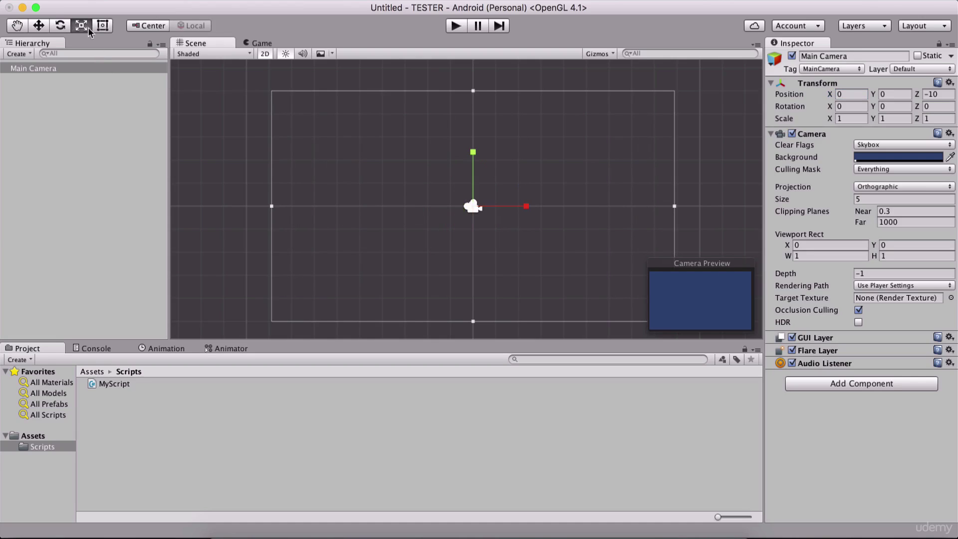
pyautogui.moveTo(475, 151); pyautogui.dragTo(486, 172)
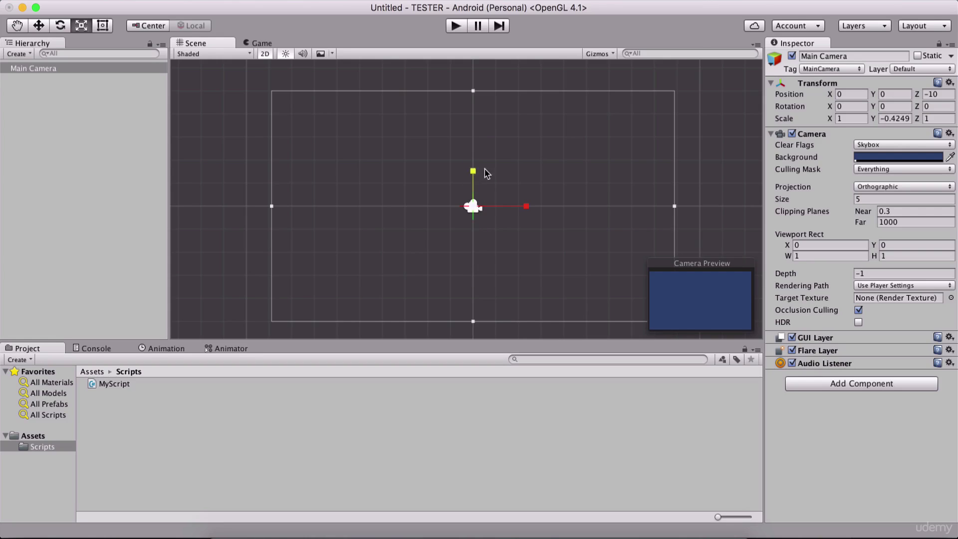
pyautogui.click(894, 118)
pyautogui.write('1')
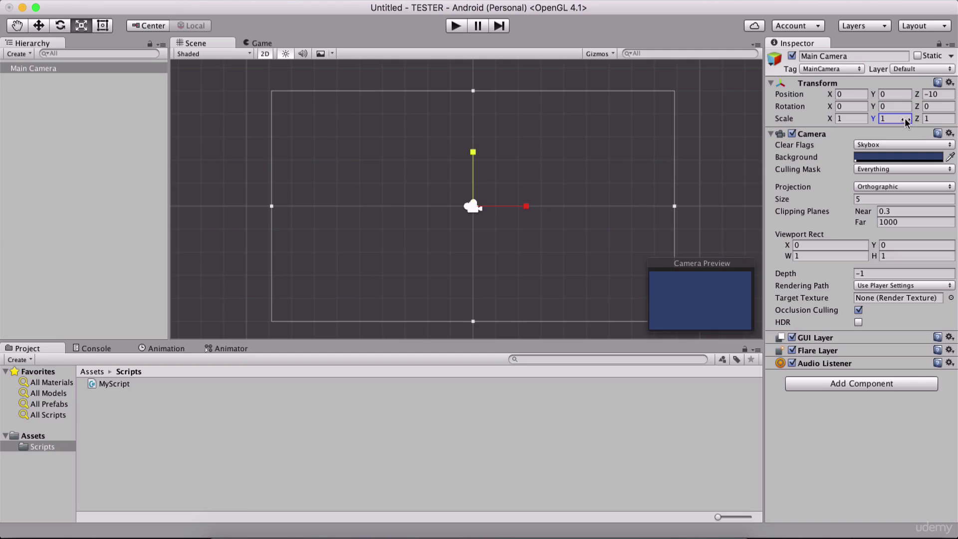
# Activate the Rect tool and zoom the Scene view out and back in.
pyautogui.click(100, 28)
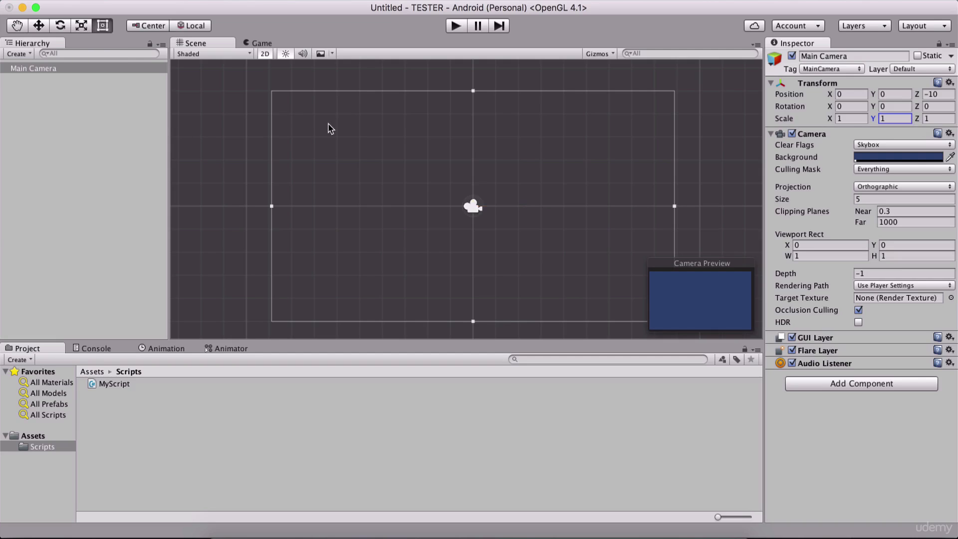
pyautogui.scroll(-3, 449, 199)
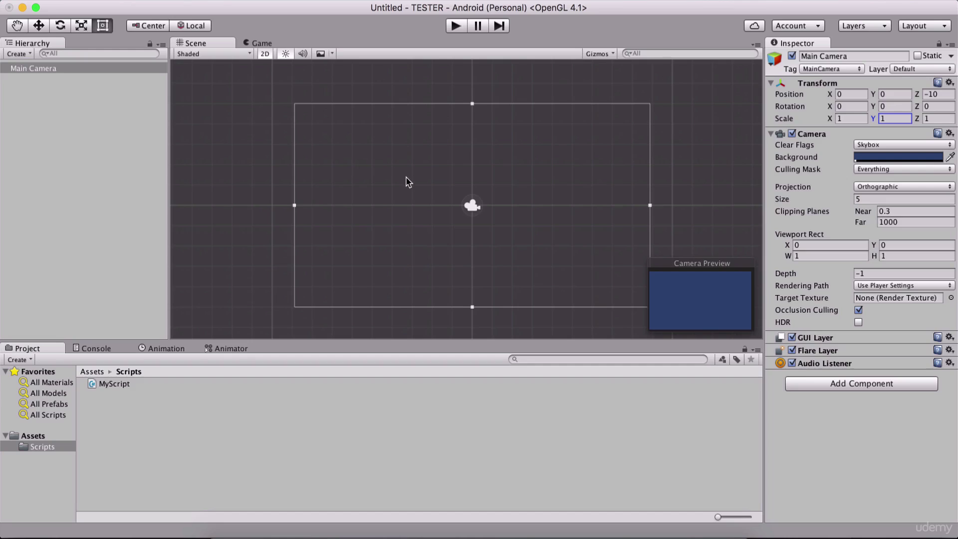
pyautogui.scroll(2, 408, 181)
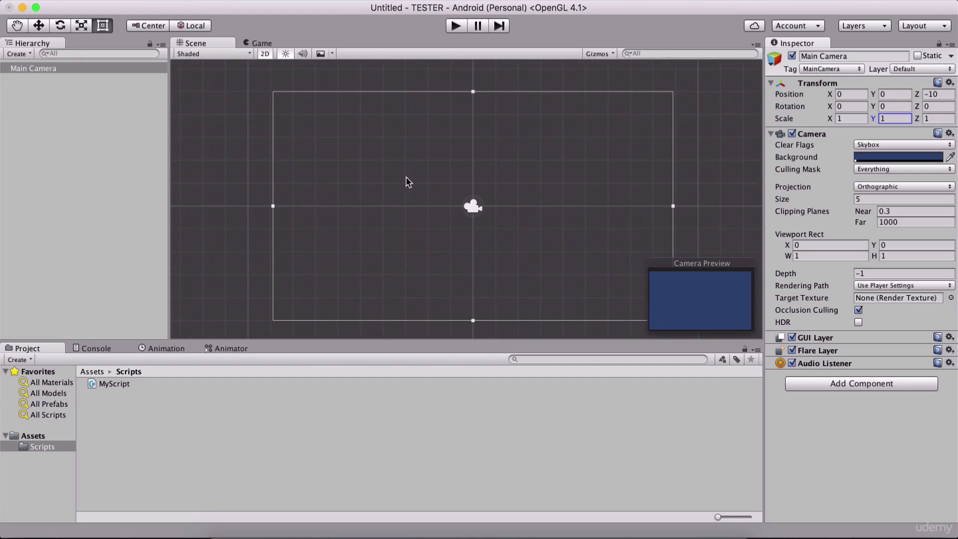